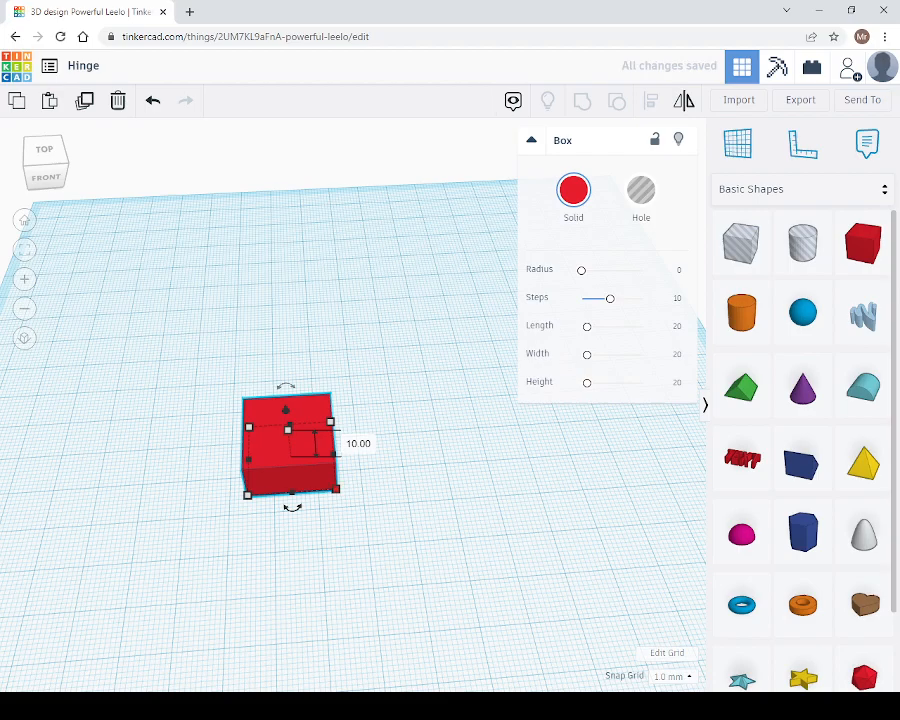
- Resize the red box's base to 10 mm wide and 30 mm long
{"action": "left_click", "coordinate": [293, 550]}
{"action": "type", "text": "10"}
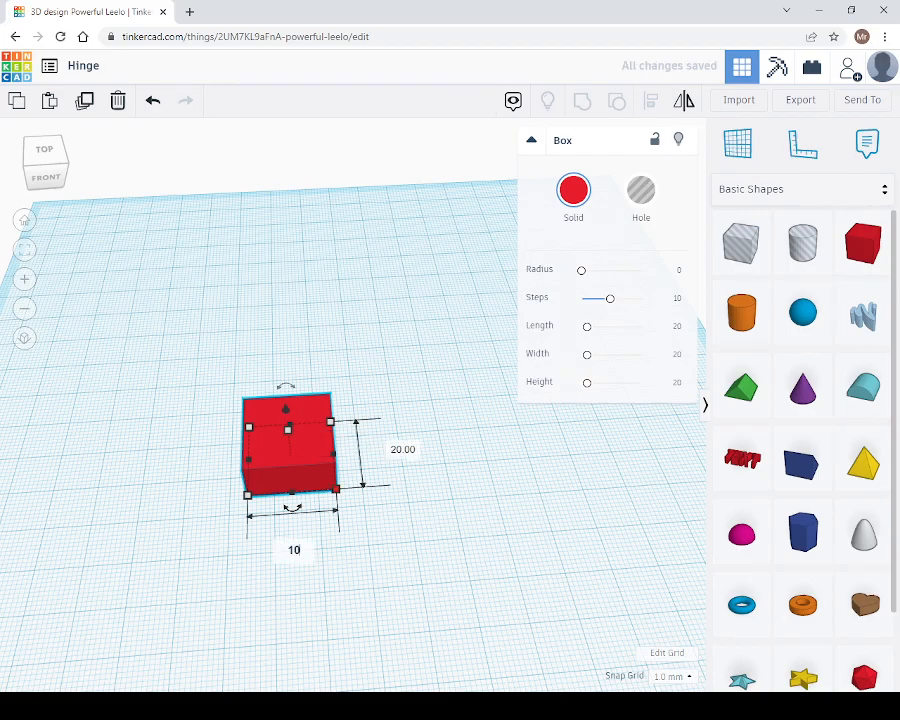
{"action": "key", "text": "Return"}
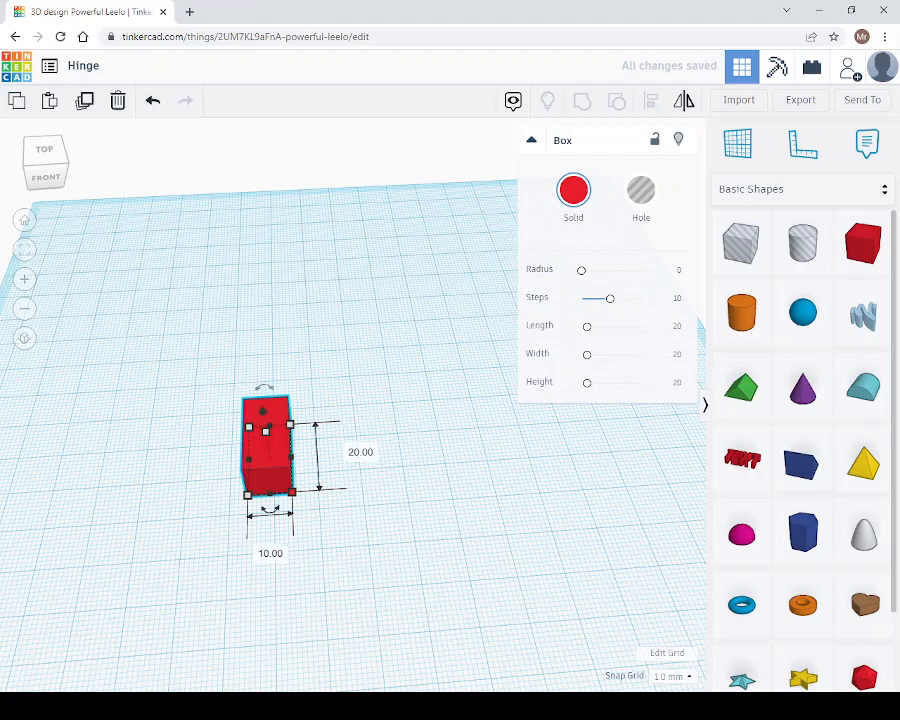
{"action": "left_click", "coordinate": [360, 452]}
{"action": "type", "text": "30"}
{"action": "key", "text": "Return"}
- Place a solid cylinder beside the red box and set its height to 30 mm
{"action": "right_click_drag", "start_coordinate": [296, 532], "coordinate": [255, 513]}
{"action": "scroll", "coordinate": [190, 528], "scroll_direction": "up", "scroll_amount": 2}
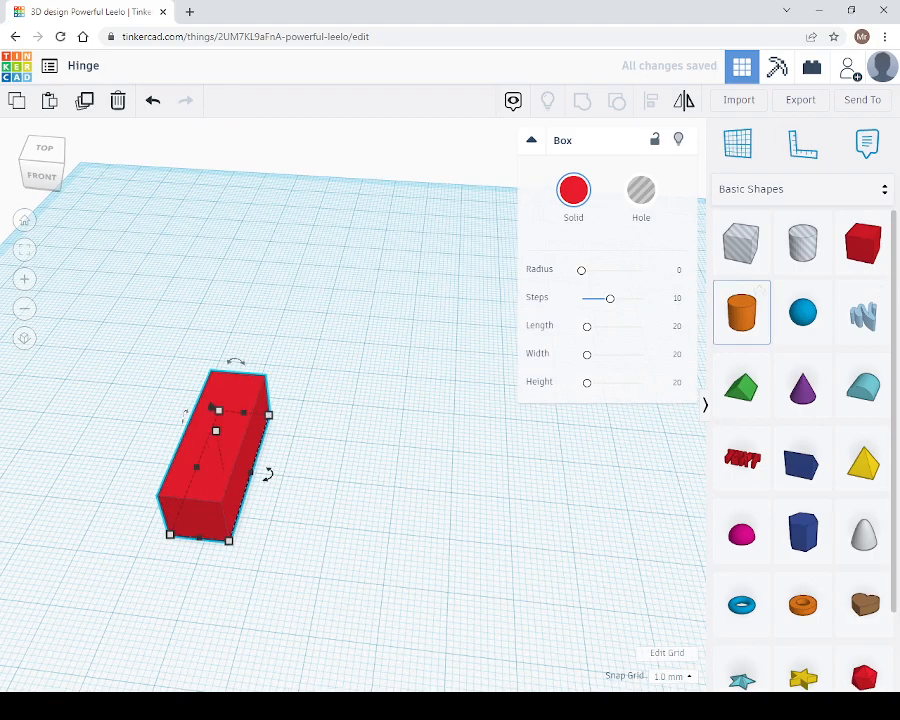
{"action": "left_click", "coordinate": [742, 313]}
{"action": "left_click", "coordinate": [397, 462]}
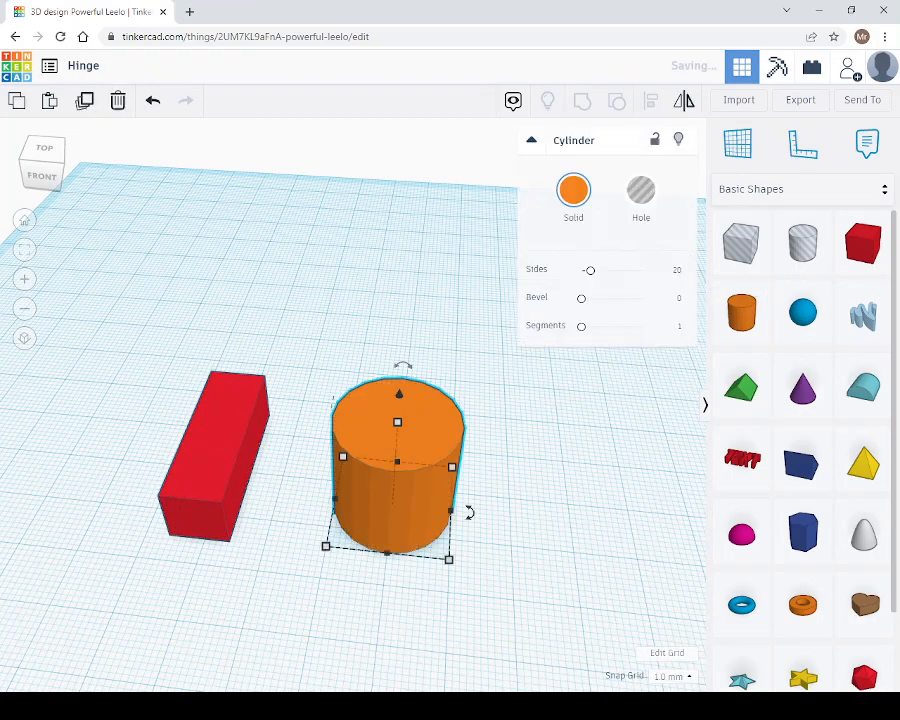
{"action": "left_click", "coordinate": [397, 422]}
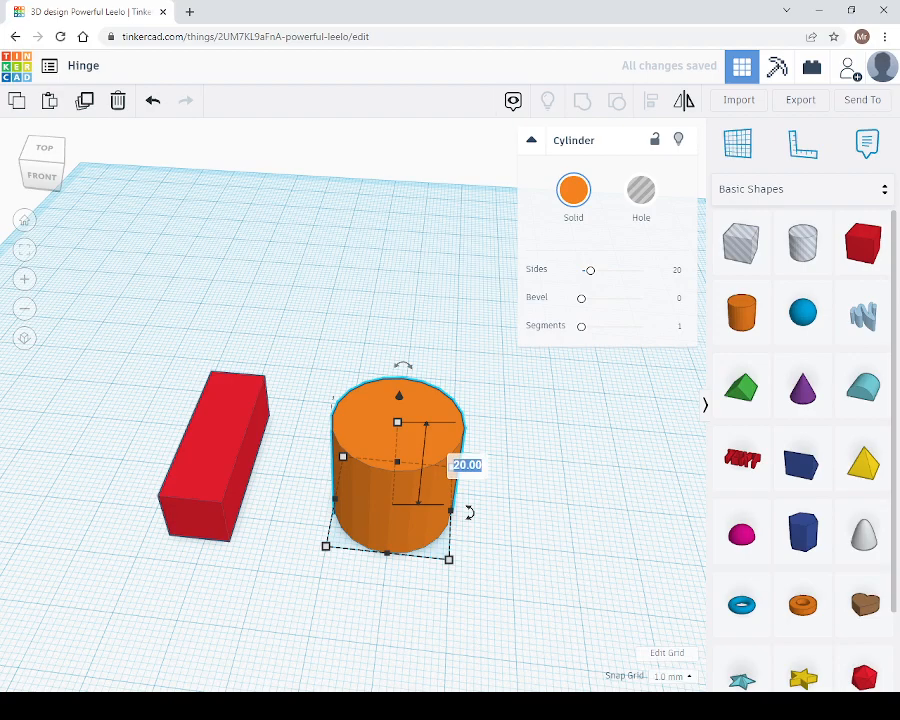
{"action": "type", "text": "30"}
{"action": "key", "text": "Return"}
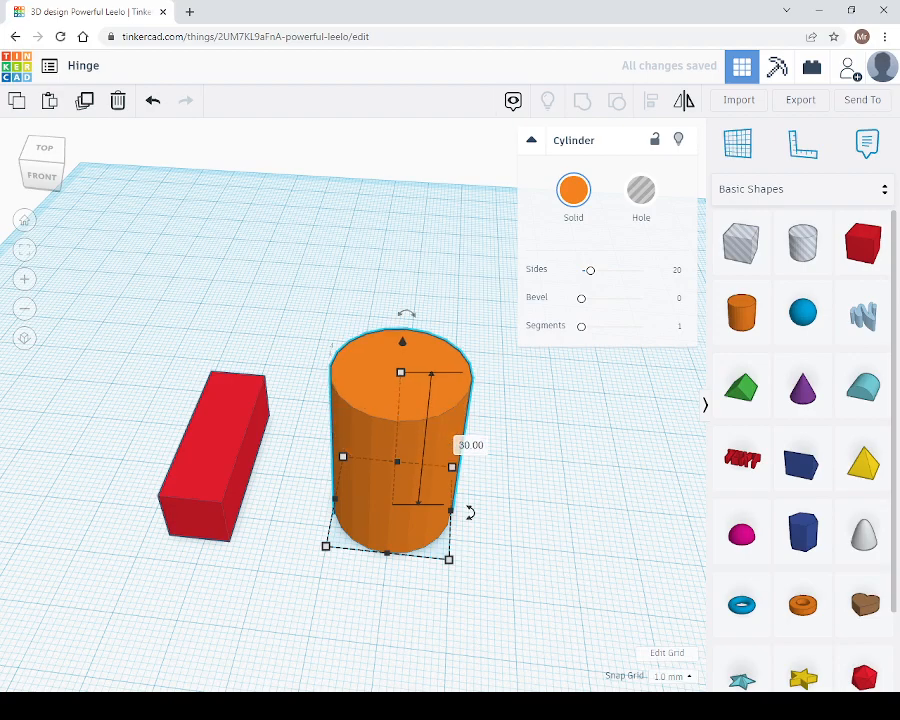
- Set the orange cylinder's base to 10 by 10 mm
{"action": "left_click", "coordinate": [380, 615]}
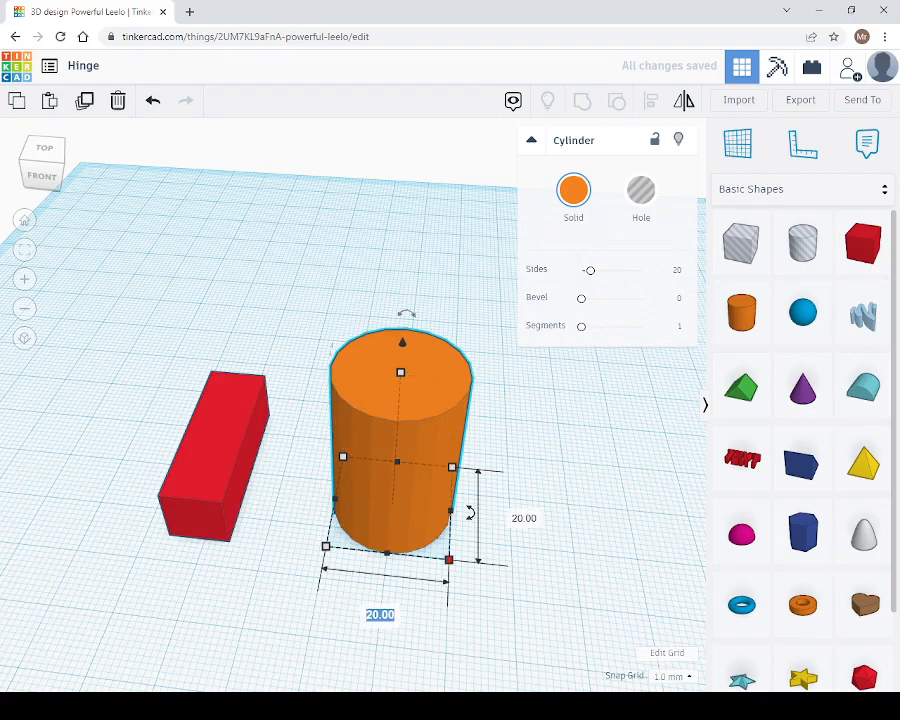
{"action": "type", "text": "10"}
{"action": "key", "text": "Tab"}
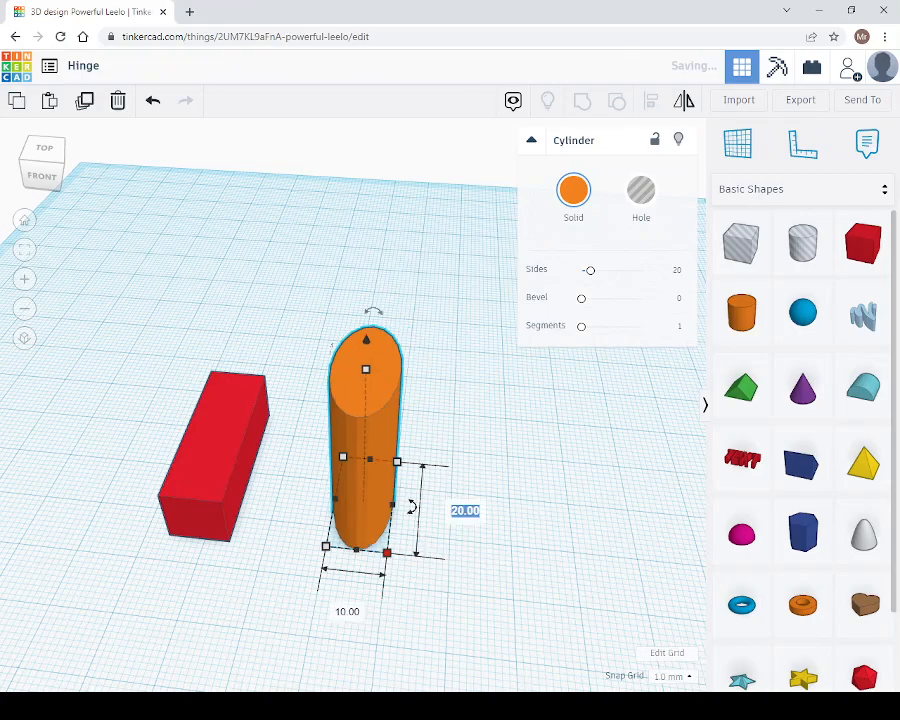
{"action": "type", "text": "10"}
{"action": "key", "text": "Return"}
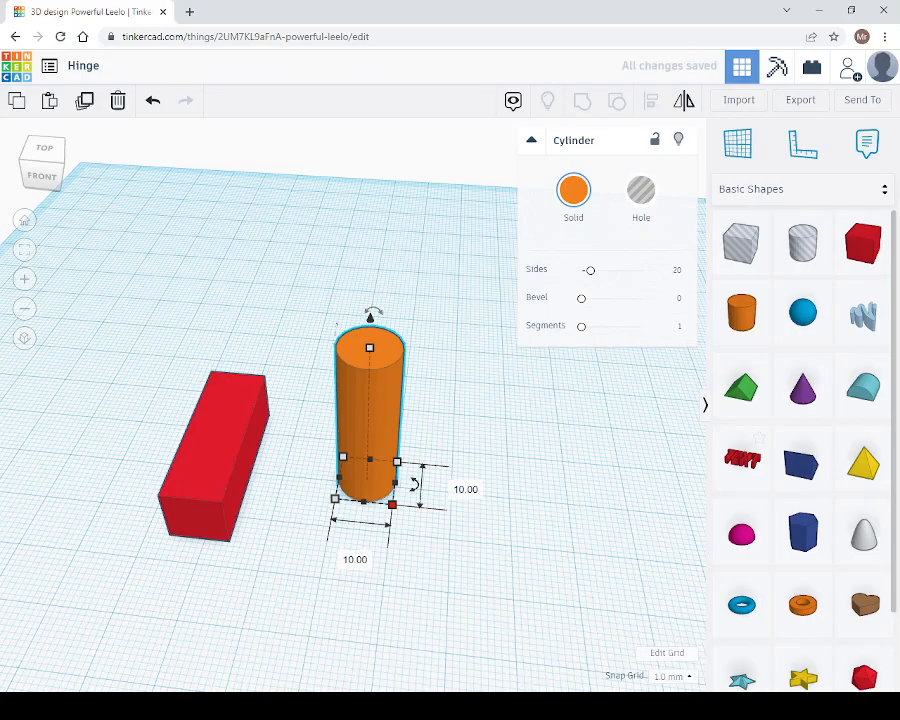
{"action": "left_click", "coordinate": [520, 540]}
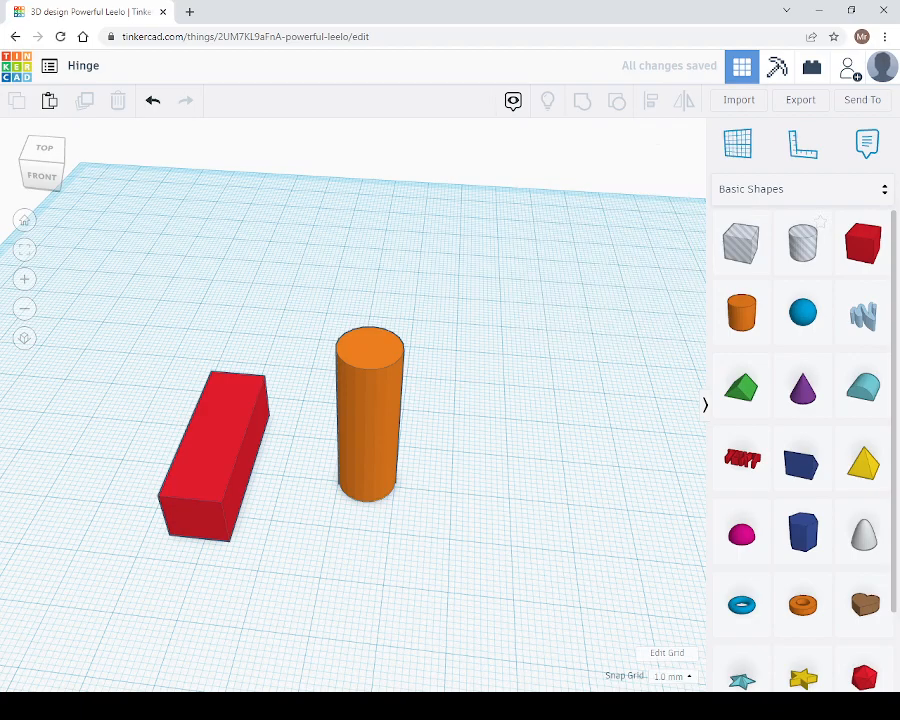
- Place a hole cylinder beside the orange cylinder and set its base to 5 by 5 mm
{"action": "left_click_drag", "start_coordinate": [803, 243], "coordinate": [495, 470]}
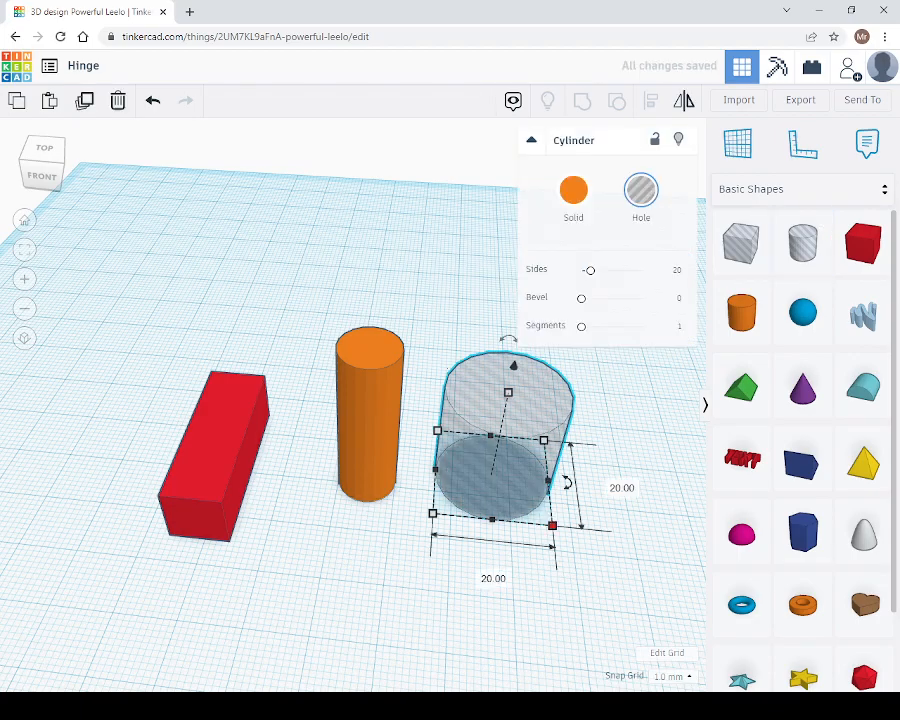
{"action": "left_click", "coordinate": [622, 488]}
{"action": "type", "text": "5"}
{"action": "key", "text": "Tab"}
{"action": "type", "text": "5"}
{"action": "key", "text": "Return"}
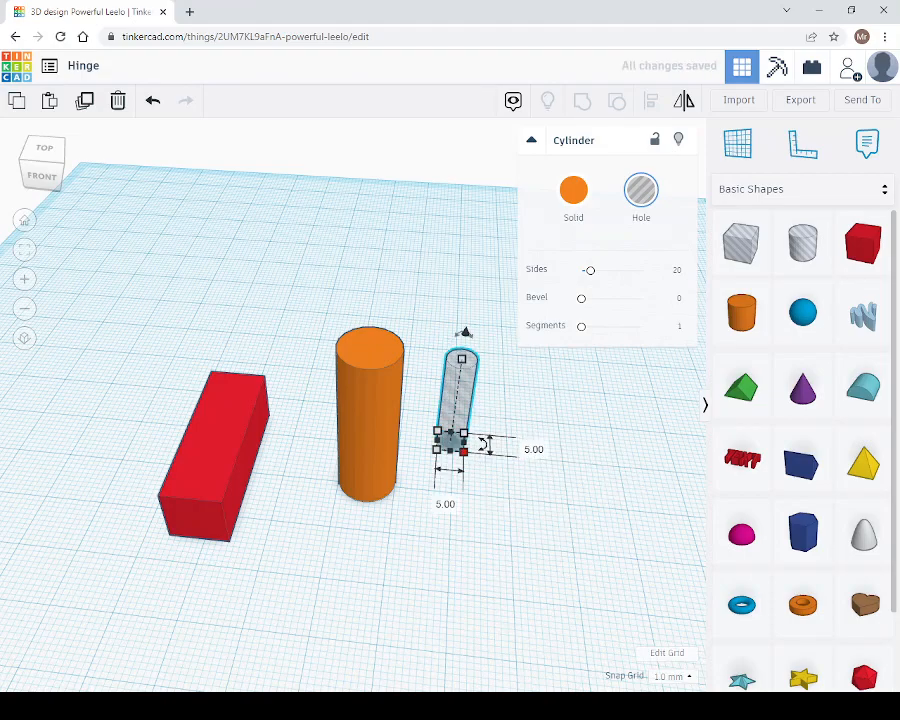
- Set the hole cylinder's height to 30 mm
{"action": "left_click", "coordinate": [527, 401]}
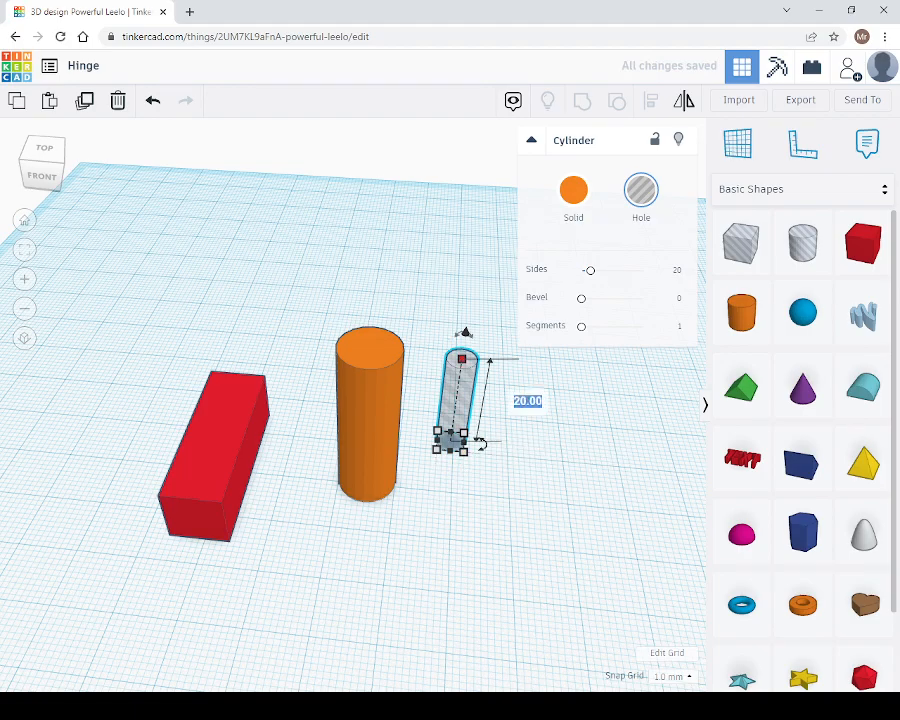
{"action": "type", "text": "30"}
{"action": "key", "text": "Return"}
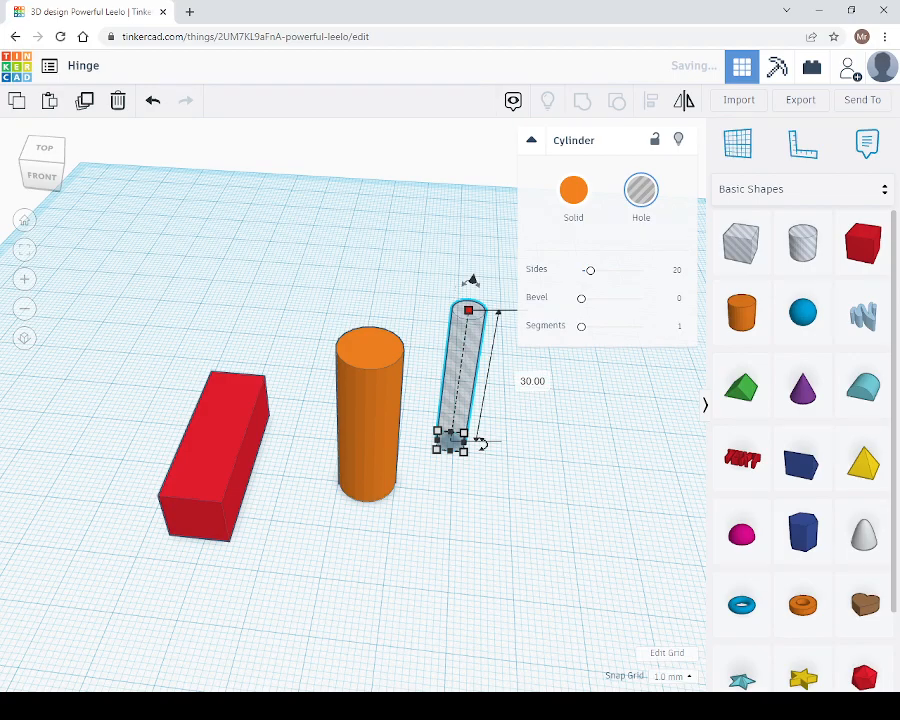
{"action": "key", "text": "Escape"}
- Make a copy of the hole cylinder 19 mm away from it and turn the copy into a solid
{"action": "left_click", "coordinate": [468, 311]}
{"action": "left_click_drag", "start_coordinate": [462, 370], "coordinate": [565, 380], "text": "alt"}
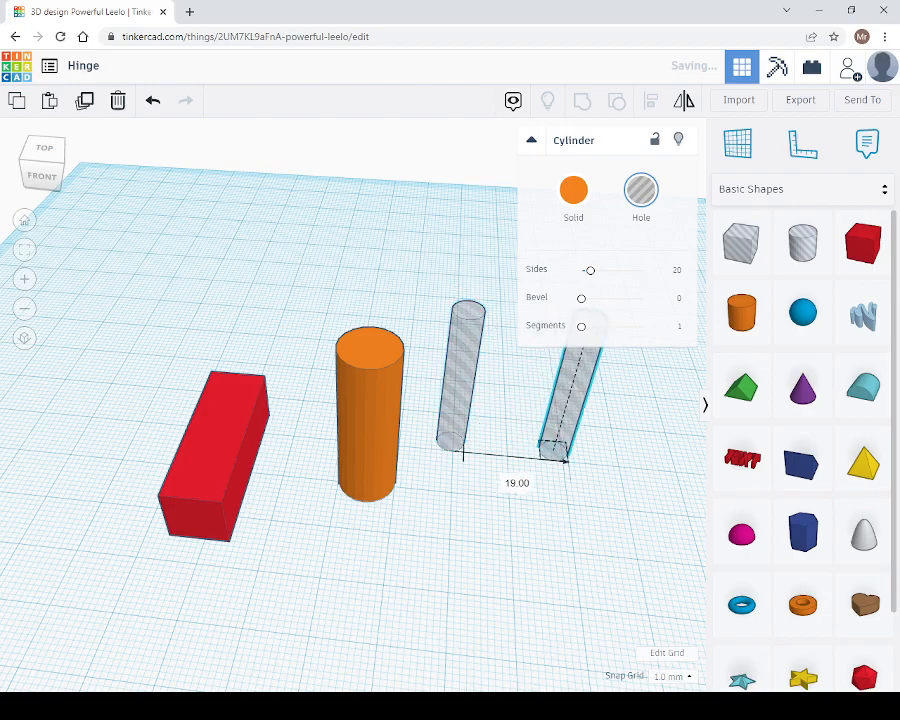
{"action": "left_click", "coordinate": [573, 192]}
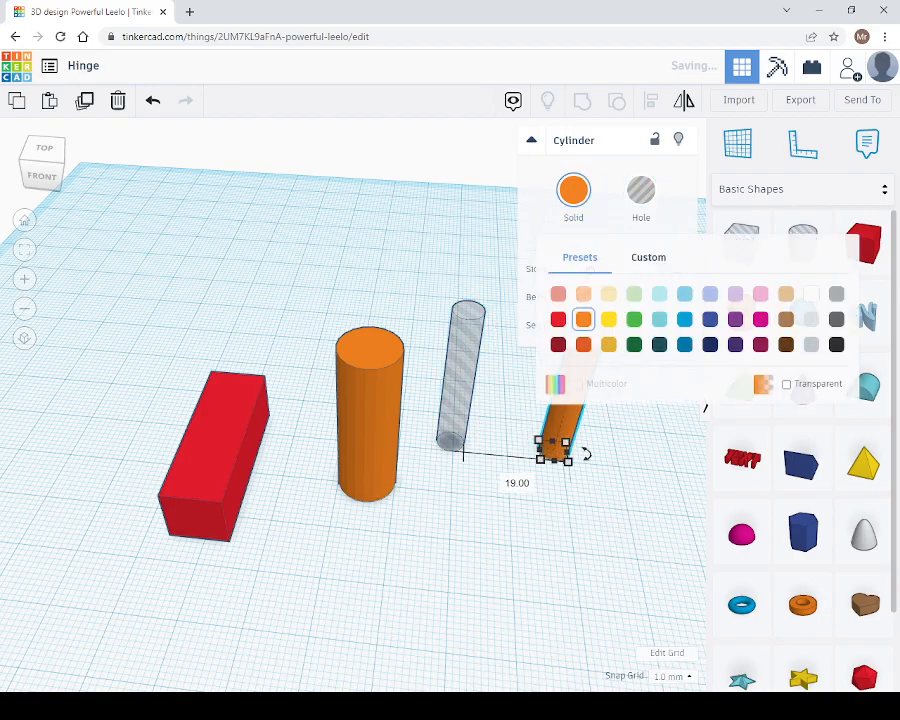
{"action": "left_click", "coordinate": [435, 226]}
{"action": "left_click", "coordinate": [566, 405]}
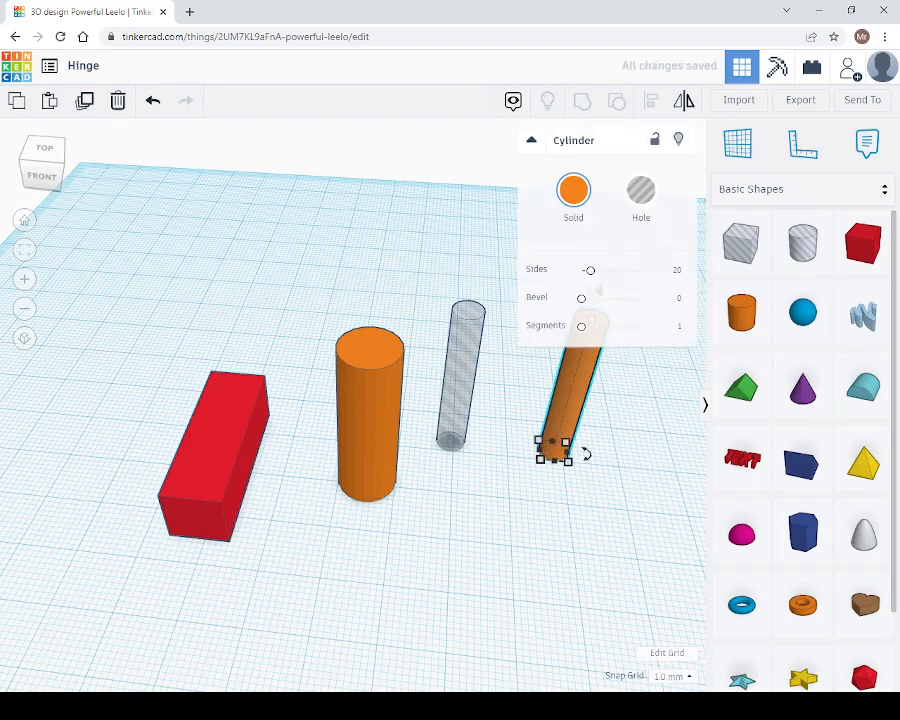
- Set the base of the thin solid cylinder to 4 by 4 mm
{"action": "mouse_move", "coordinate": [568, 462]}
{"action": "left_click", "coordinate": [560, 514]}
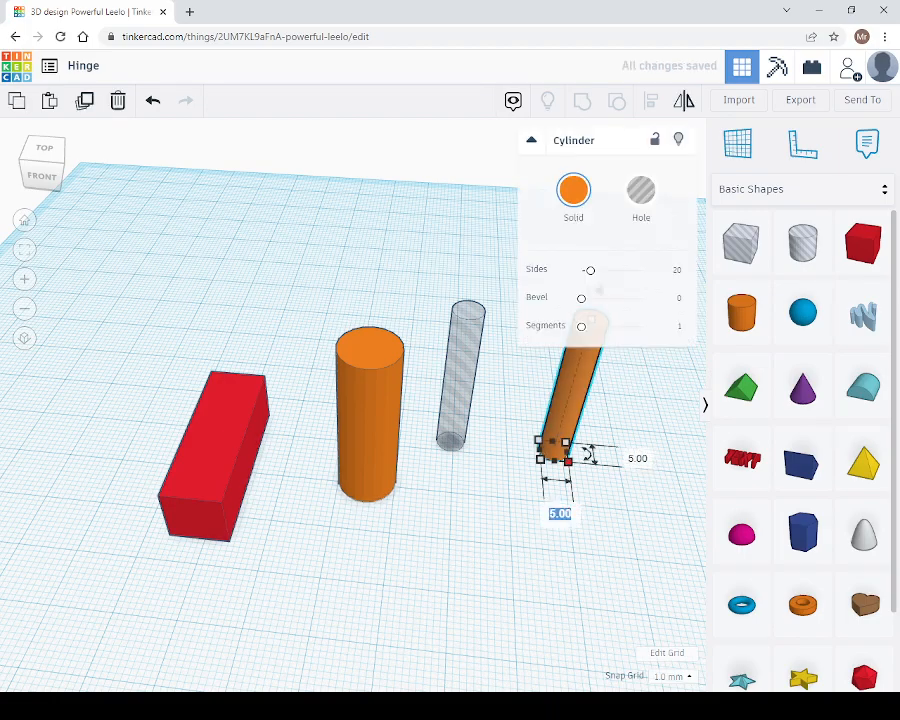
{"action": "type", "text": "4"}
{"action": "key", "text": "Tab"}
{"action": "type", "text": "4"}
{"action": "key", "text": "Return"}
{"action": "key", "text": "Escape"}
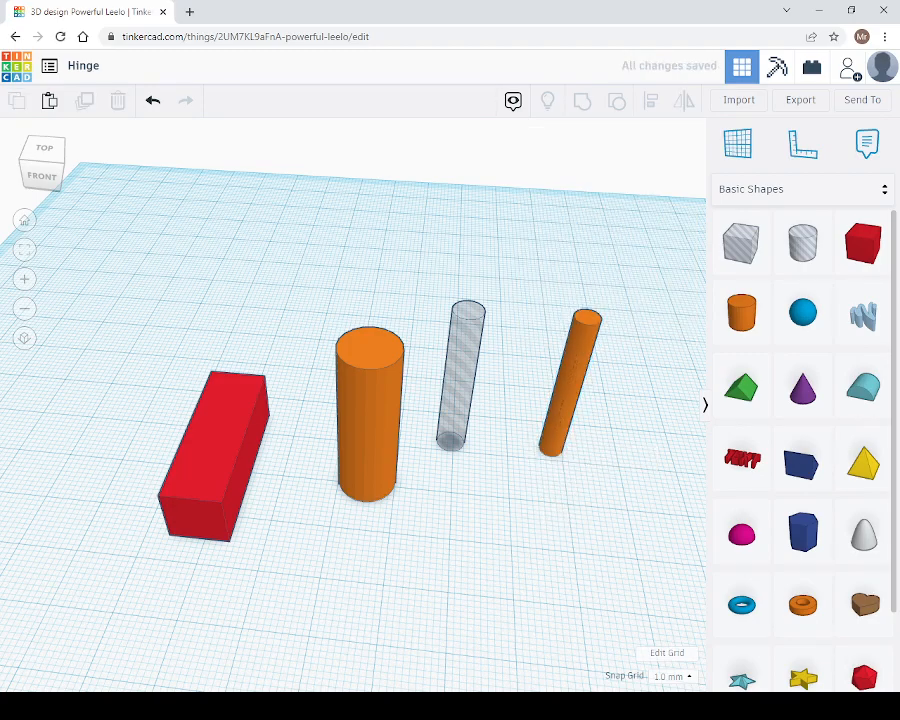
- Place another solid cylinder in front of the thin one and flatten it to a 2 mm high disc
{"action": "left_click_drag", "start_coordinate": [759, 291], "coordinate": [588, 380]}
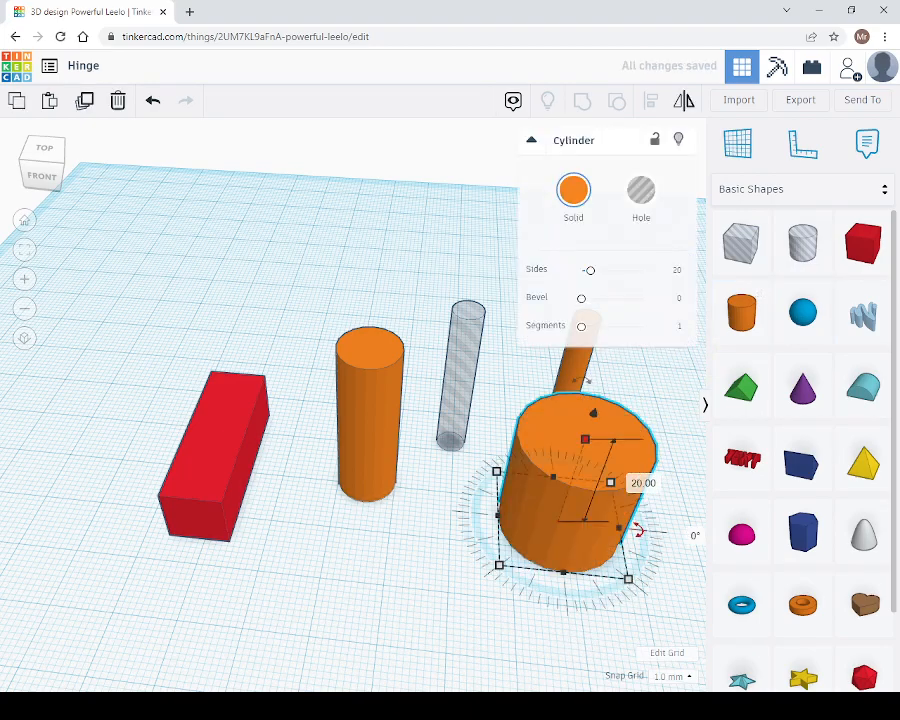
{"action": "left_click", "coordinate": [665, 600]}
{"action": "left_click", "coordinate": [580, 485]}
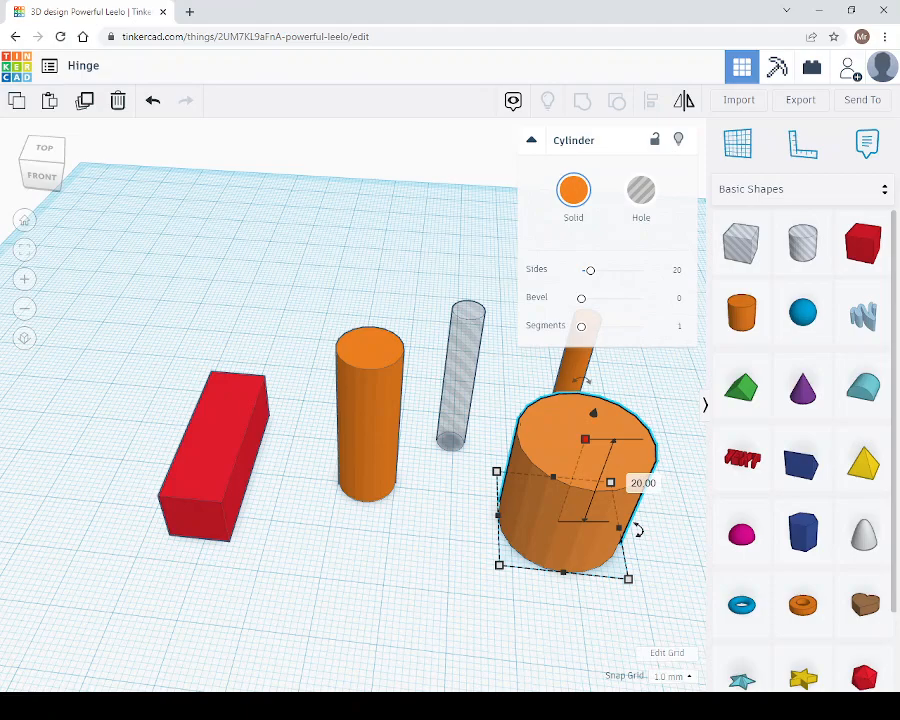
{"action": "left_click", "coordinate": [643, 483]}
{"action": "type", "text": "2"}
{"action": "key", "text": "Return"}
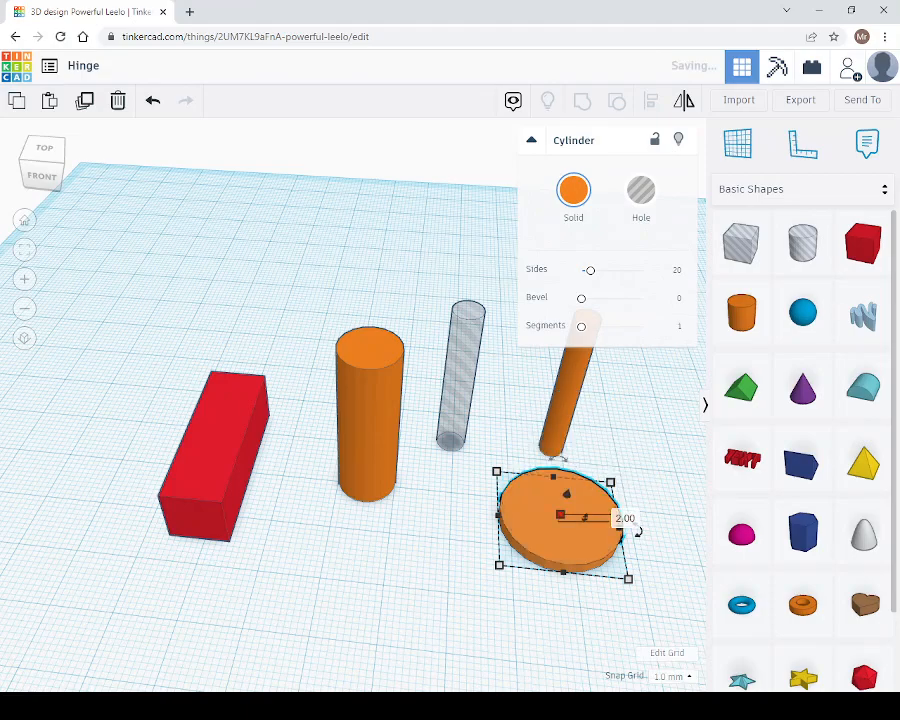
- Set the disc's base to 8 by 8 mm
{"action": "left_click", "coordinate": [560, 438]}
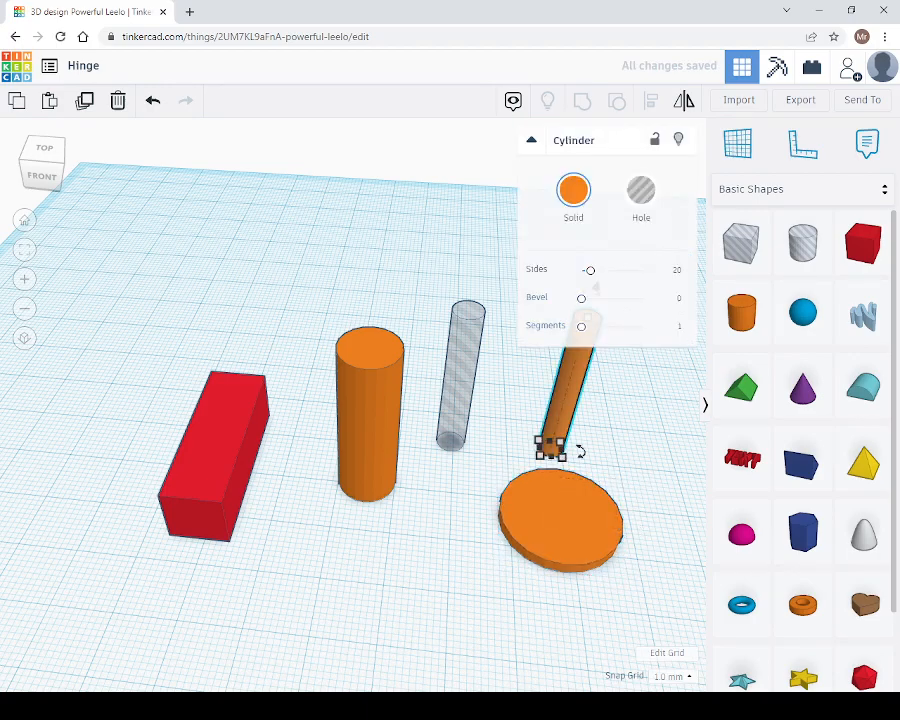
{"action": "left_click", "coordinate": [532, 140]}
{"action": "left_click", "coordinate": [560, 520]}
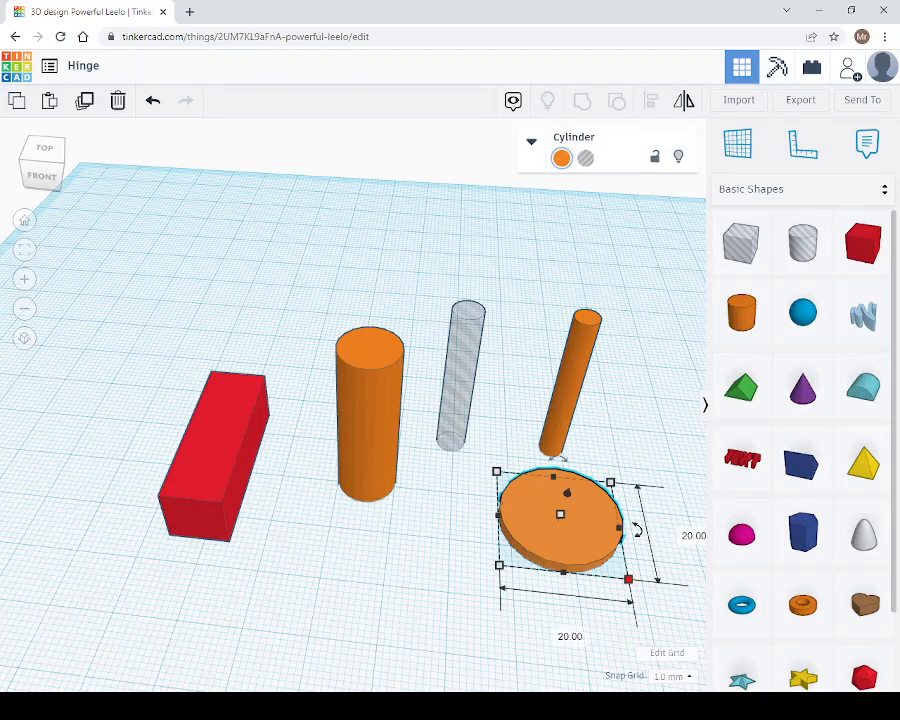
{"action": "left_click", "coordinate": [570, 636]}
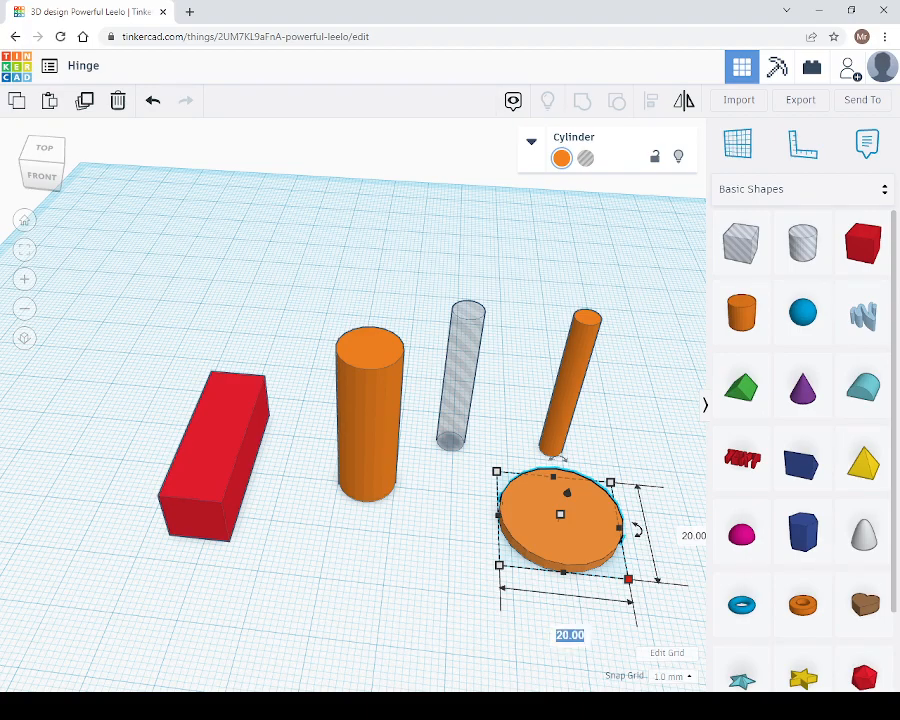
{"action": "type", "text": "8"}
{"action": "key", "text": "Tab"}
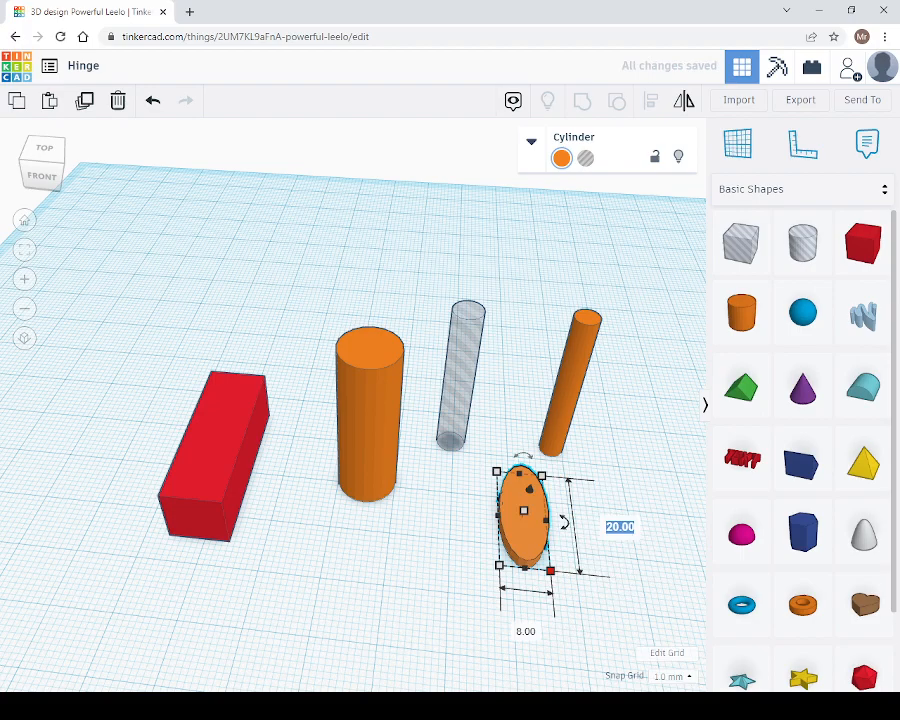
{"action": "type", "text": "8"}
{"action": "key", "text": "Return"}
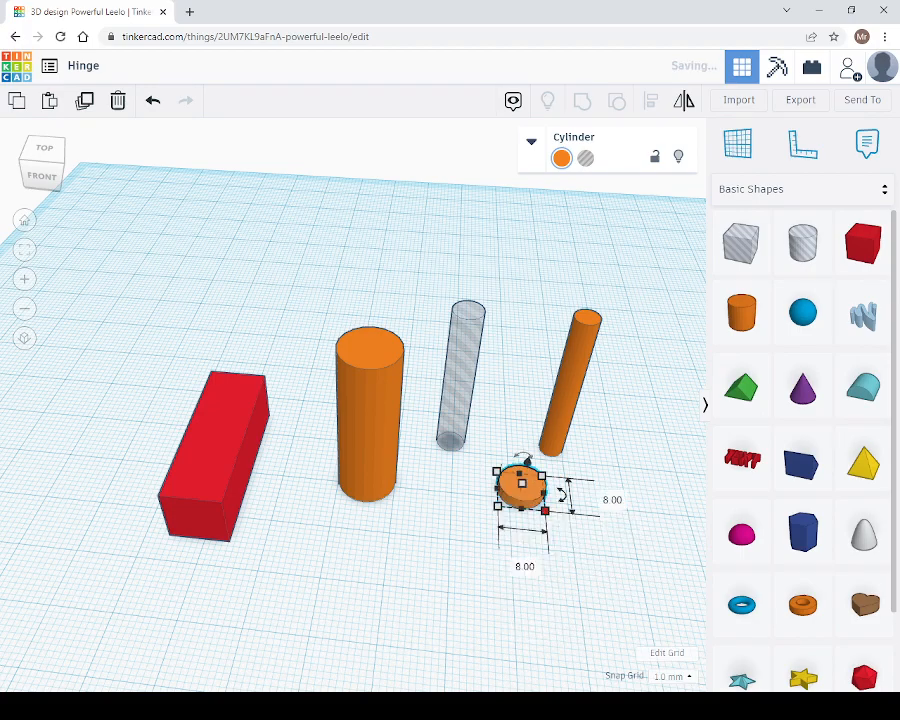
- Raise the thin solid cylinder 2 mm above the workplane
{"action": "left_click", "coordinate": [572, 382]}
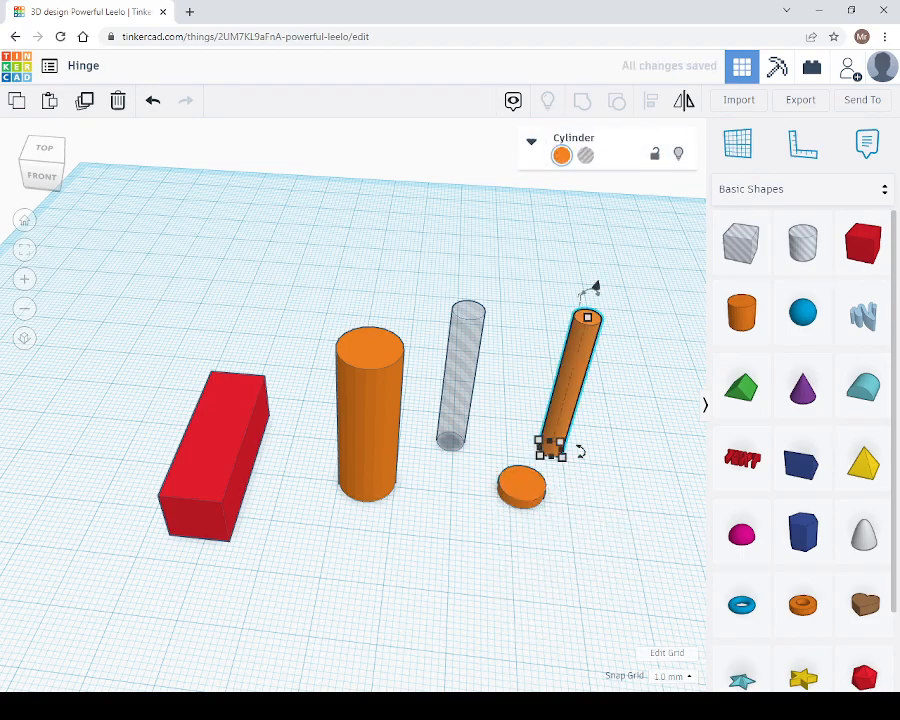
{"action": "left_click_drag", "start_coordinate": [596, 287], "coordinate": [594, 278]}
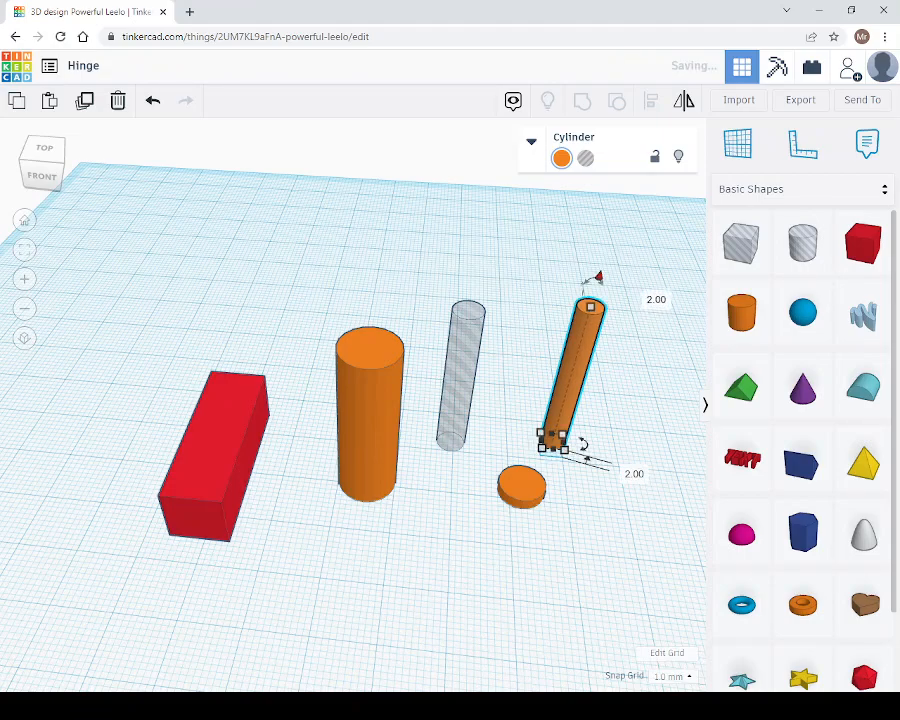
- Center the thin solid cylinder and the disc on each other in both horizontal directions and group them into one pin
{"action": "left_click", "coordinate": [522, 486], "text": "shift"}
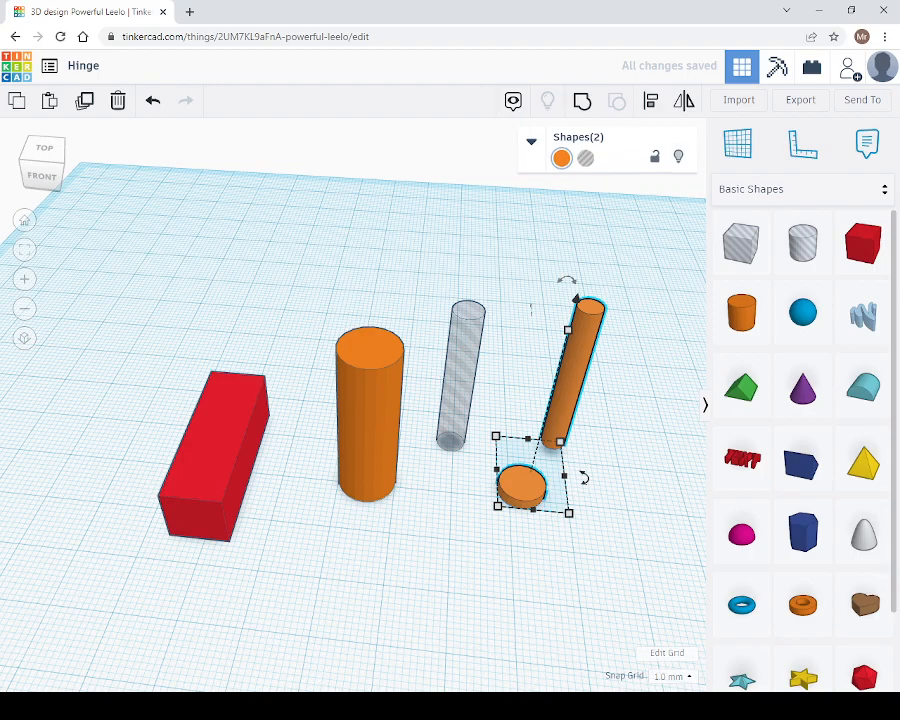
{"action": "key", "text": "l"}
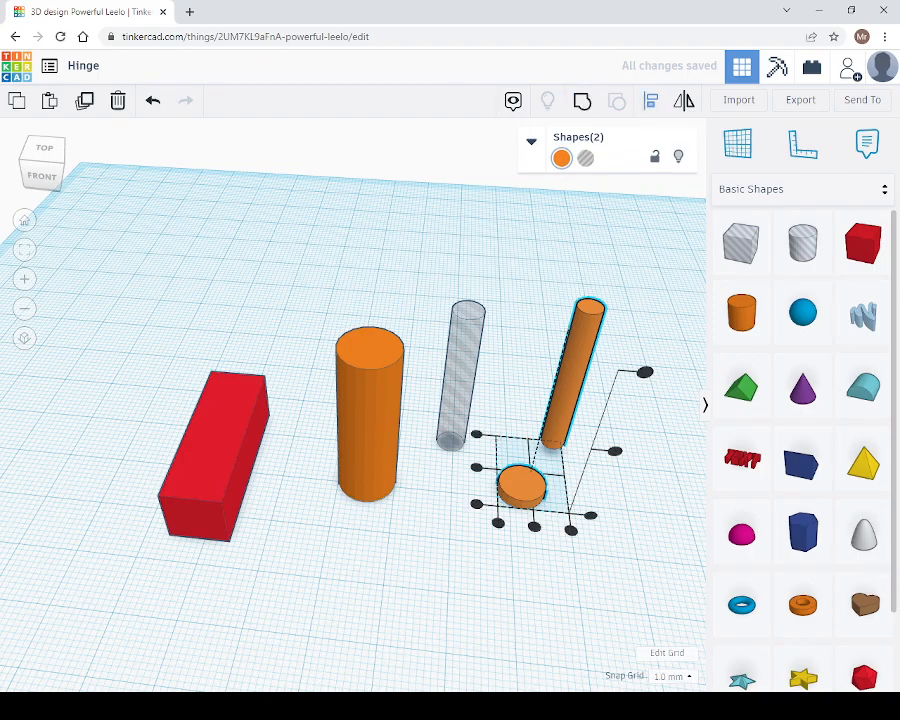
{"action": "left_click", "coordinate": [532, 526]}
{"action": "left_click", "coordinate": [487, 468]}
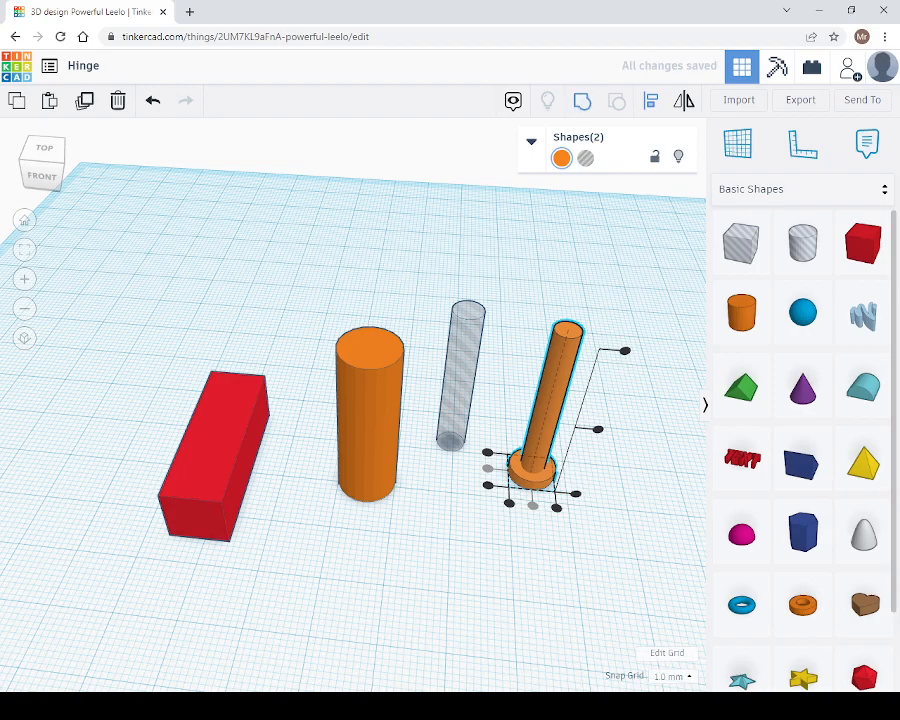
{"action": "key", "text": "ctrl+g"}
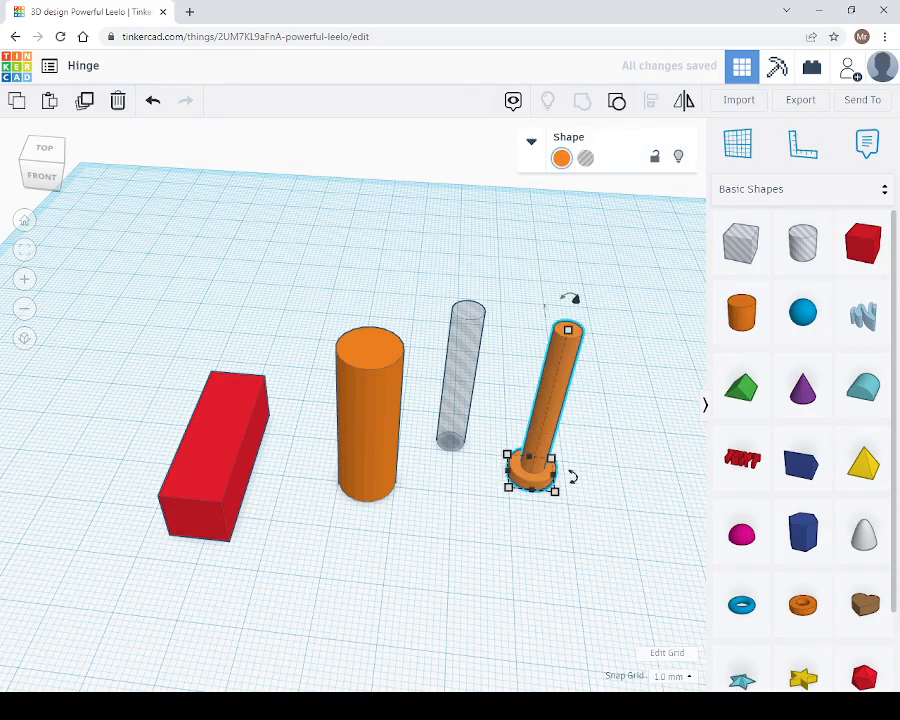
- Center the thin hole cylinder inside the large solid cylinder in both horizontal directions and group them into a hollow cylinder
{"action": "left_click", "coordinate": [368, 420]}
{"action": "left_click", "coordinate": [462, 380], "text": "shift"}
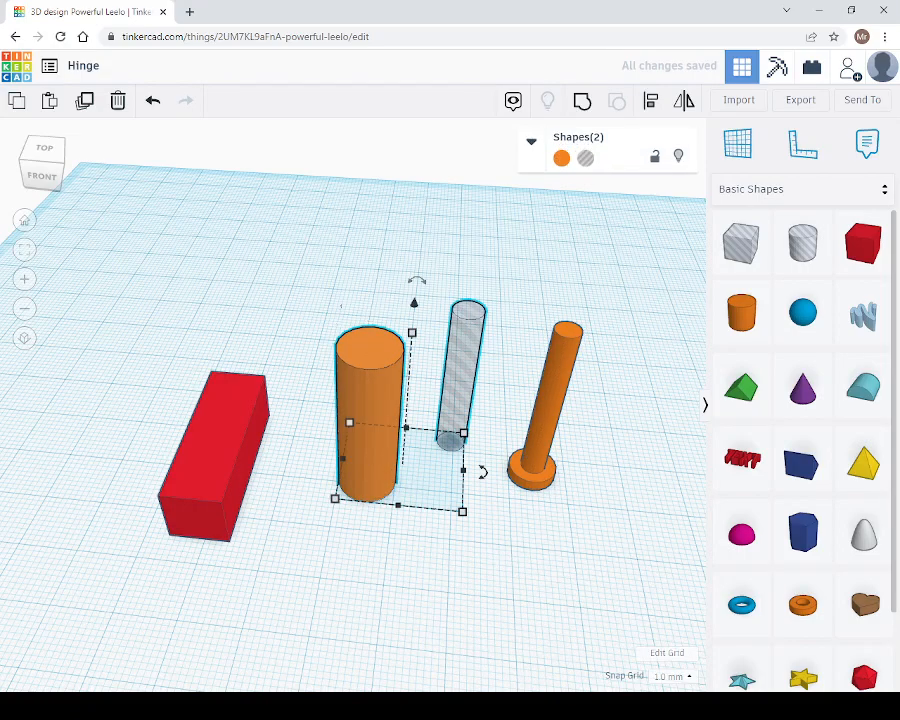
{"action": "key", "text": "l"}
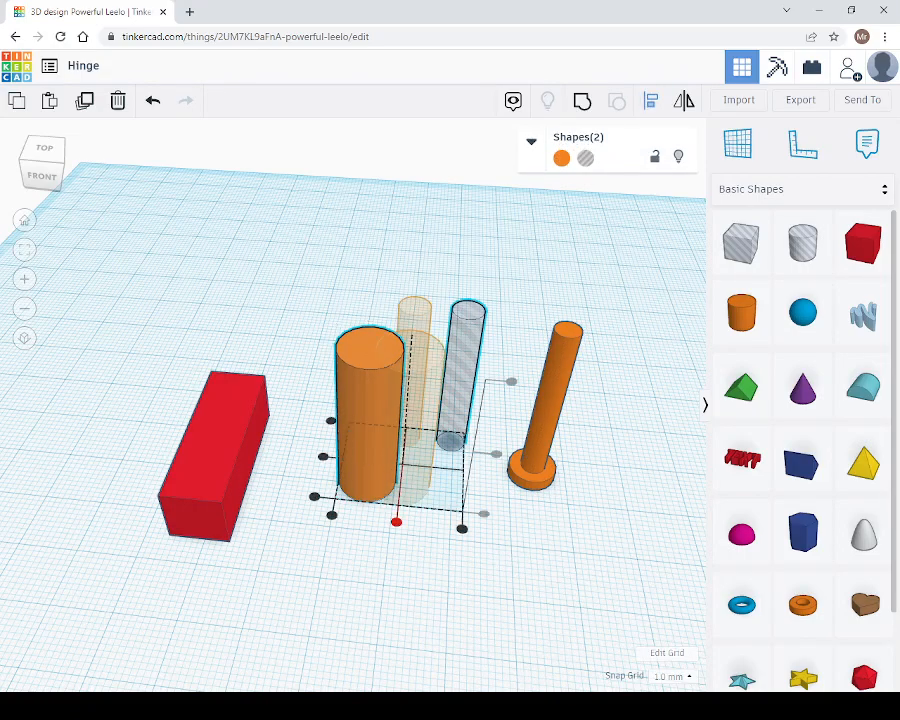
{"action": "left_click", "coordinate": [396, 522]}
{"action": "left_click", "coordinate": [355, 459]}
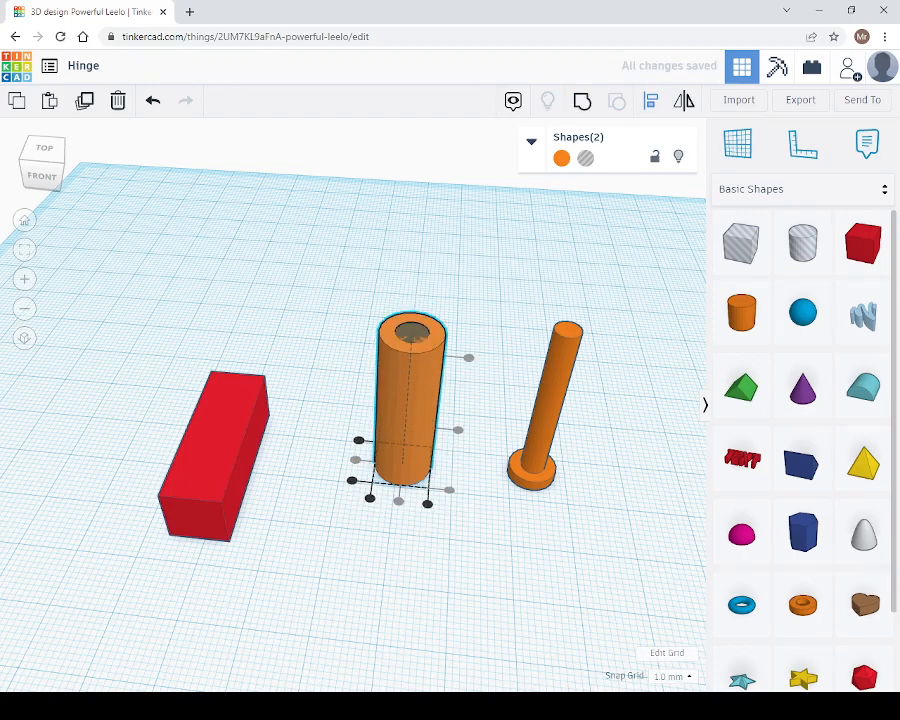
{"action": "key", "text": "ctrl+g"}
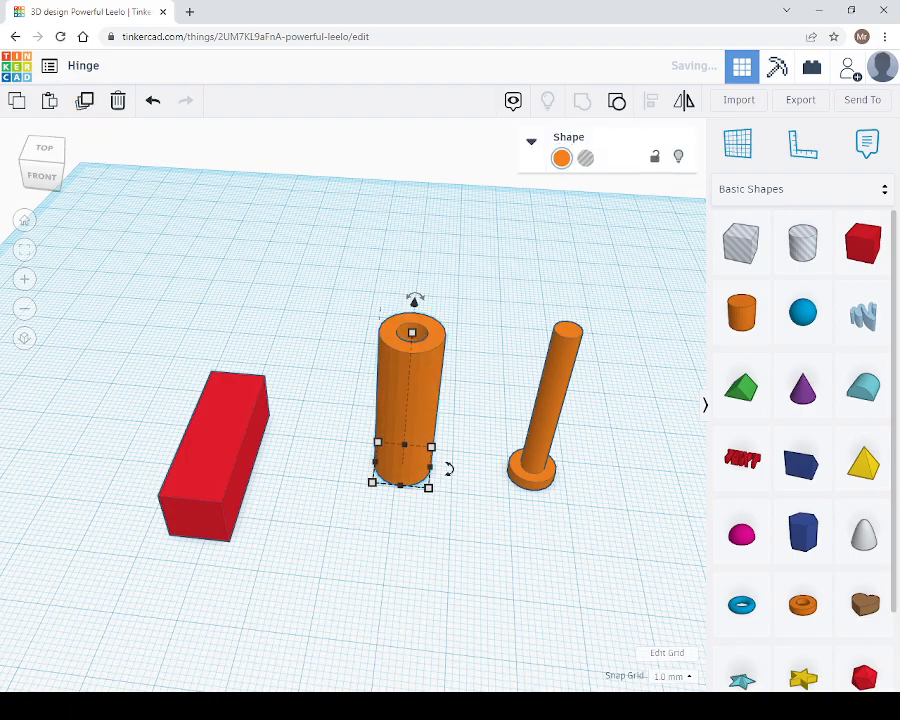
{"action": "left_click_drag", "start_coordinate": [410, 400], "coordinate": [564, 335]}
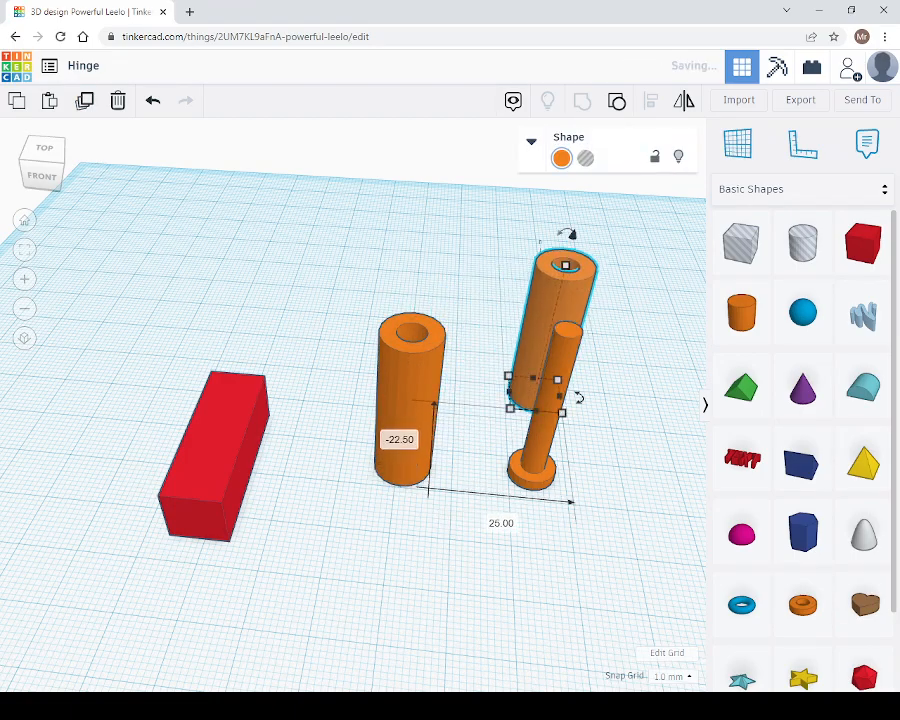
{"action": "left_click", "coordinate": [410, 400]}
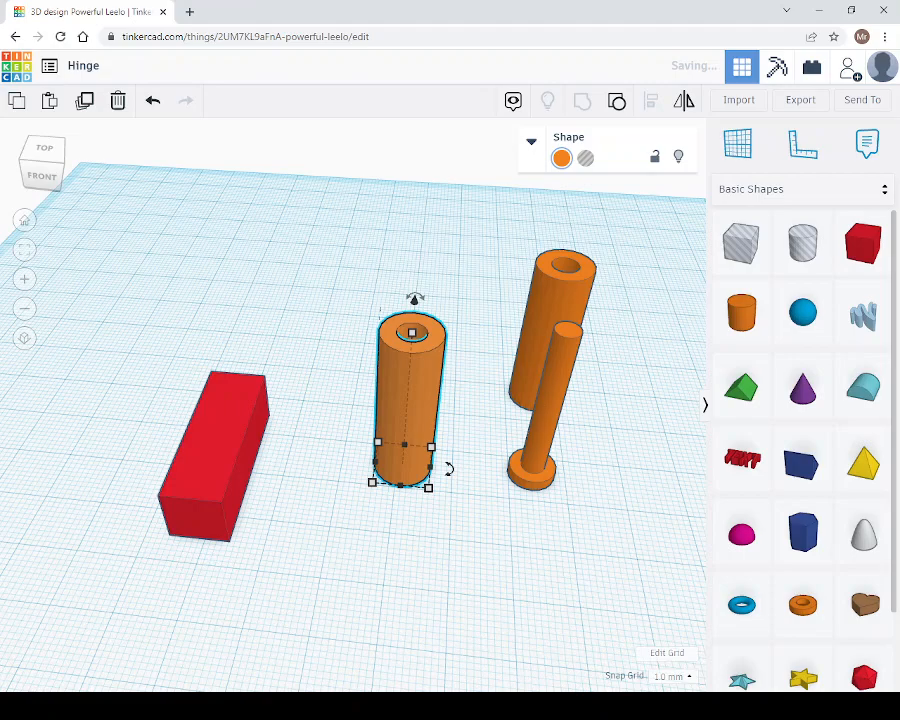
{"action": "left_click", "coordinate": [543, 320]}
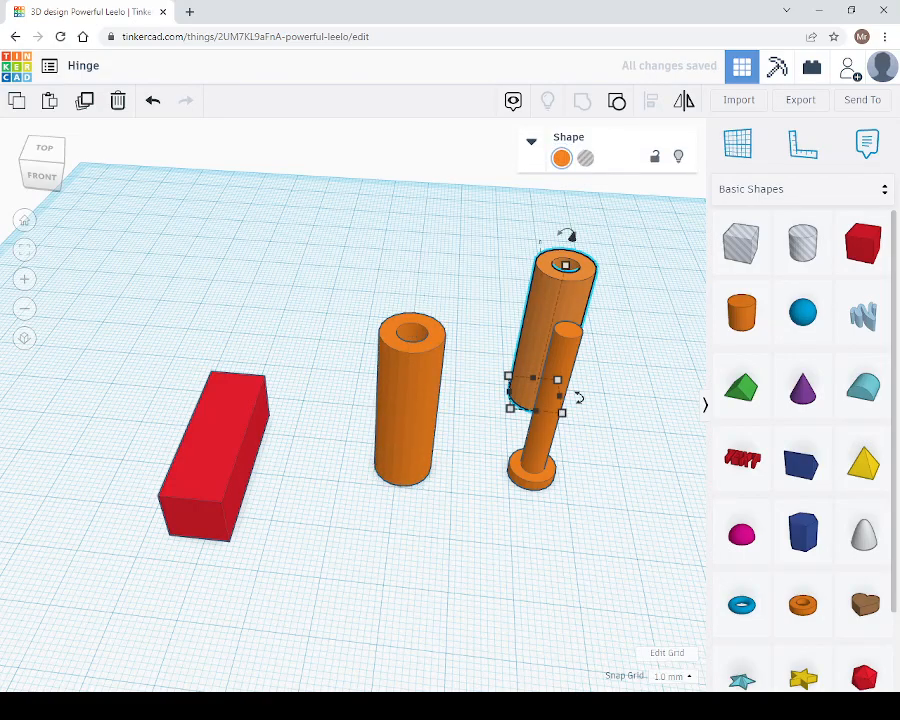
{"action": "key", "text": "Delete"}
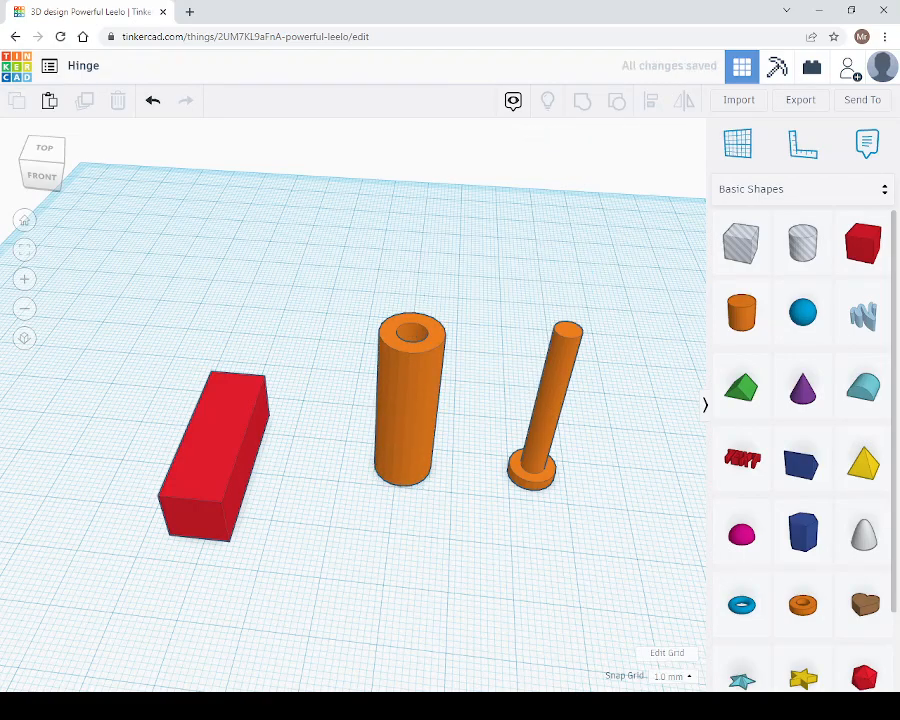
{"action": "left_click", "coordinate": [410, 400]}
{"action": "right_click_drag", "start_coordinate": [445, 484], "coordinate": [355, 487]}
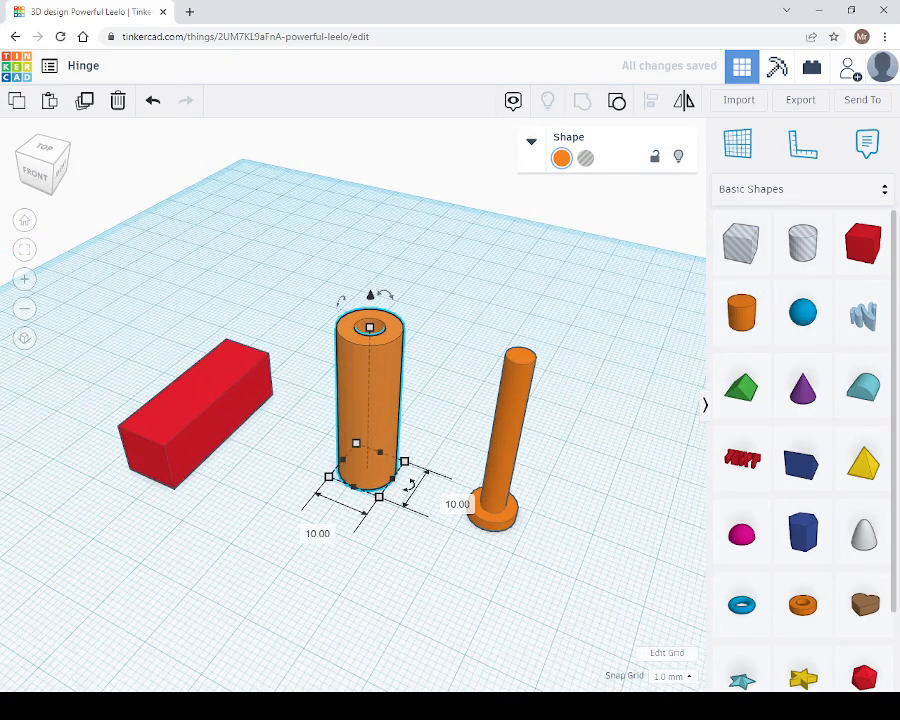
{"action": "mouse_move", "coordinate": [342, 298]}
{"action": "left_click_drag", "start_coordinate": [342, 298], "coordinate": [418, 262]}
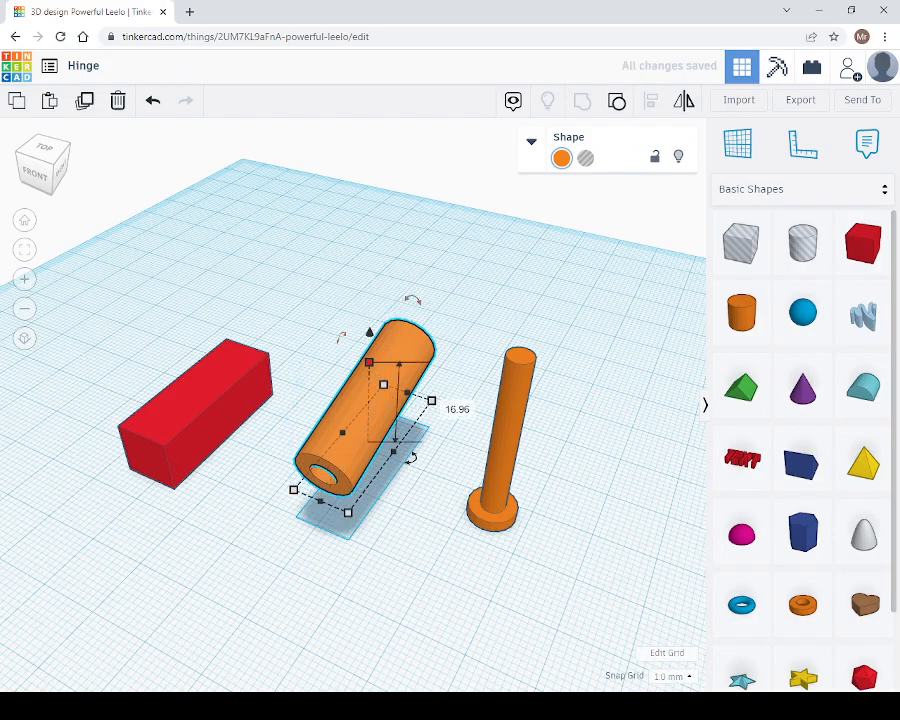
{"action": "mouse_move", "coordinate": [341, 337]}
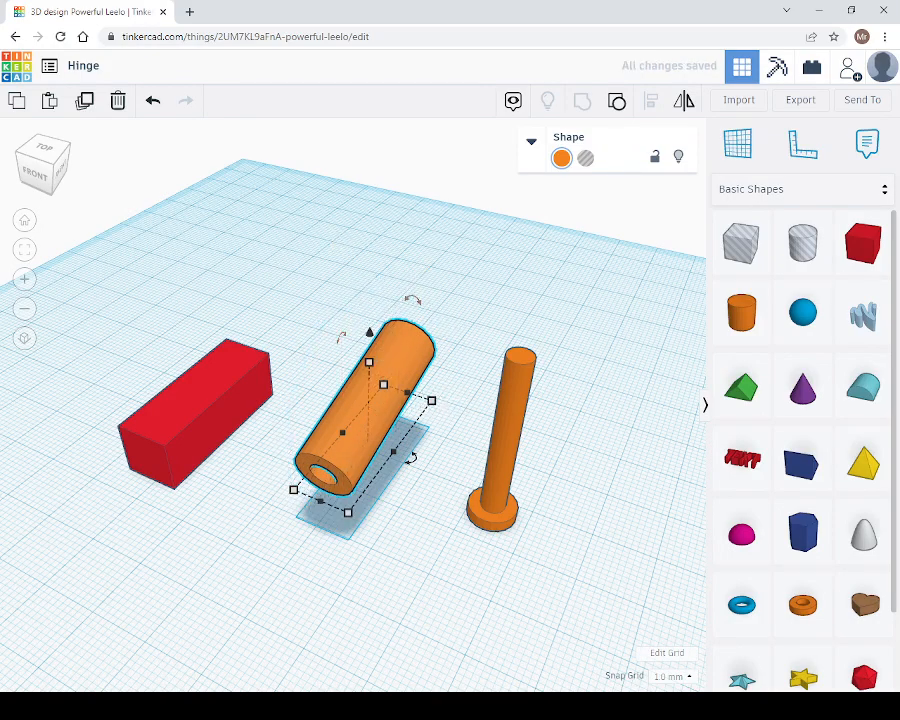
{"action": "key", "text": "ctrl+z"}
- Rotate the hollow cylinder 90° so it lies on its side with its bore running front to back
{"action": "right_click_drag", "start_coordinate": [420, 300], "coordinate": [380, 315]}
{"action": "mouse_move", "coordinate": [316, 317]}
{"action": "left_click_drag", "start_coordinate": [316, 317], "coordinate": [411, 310]}
{"action": "type", "text": "90"}
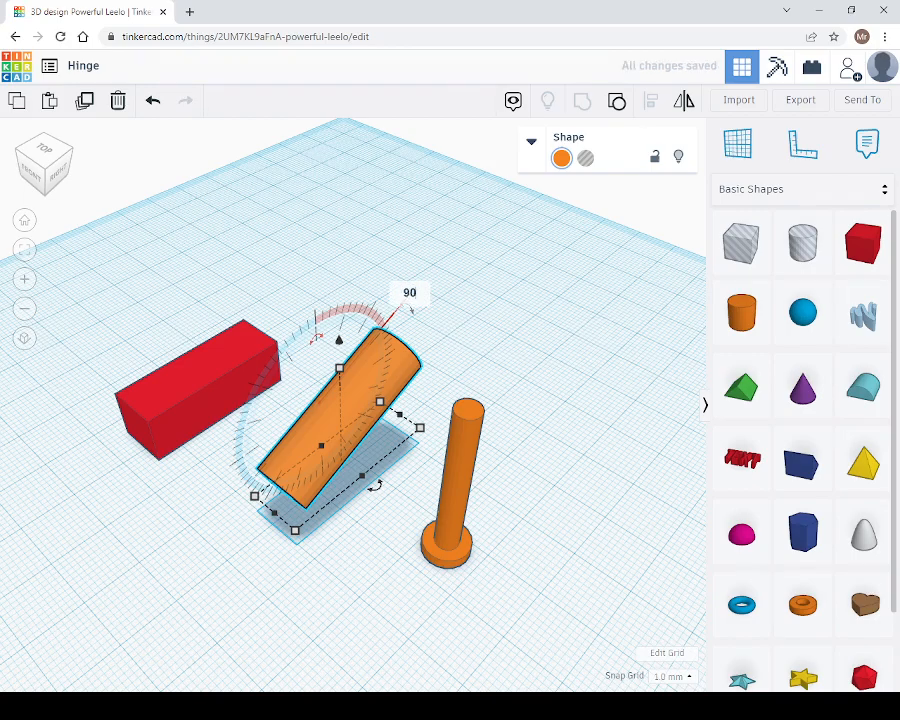
{"action": "key", "text": "Return"}
{"action": "right_click_drag", "start_coordinate": [330, 580], "coordinate": [465, 536]}
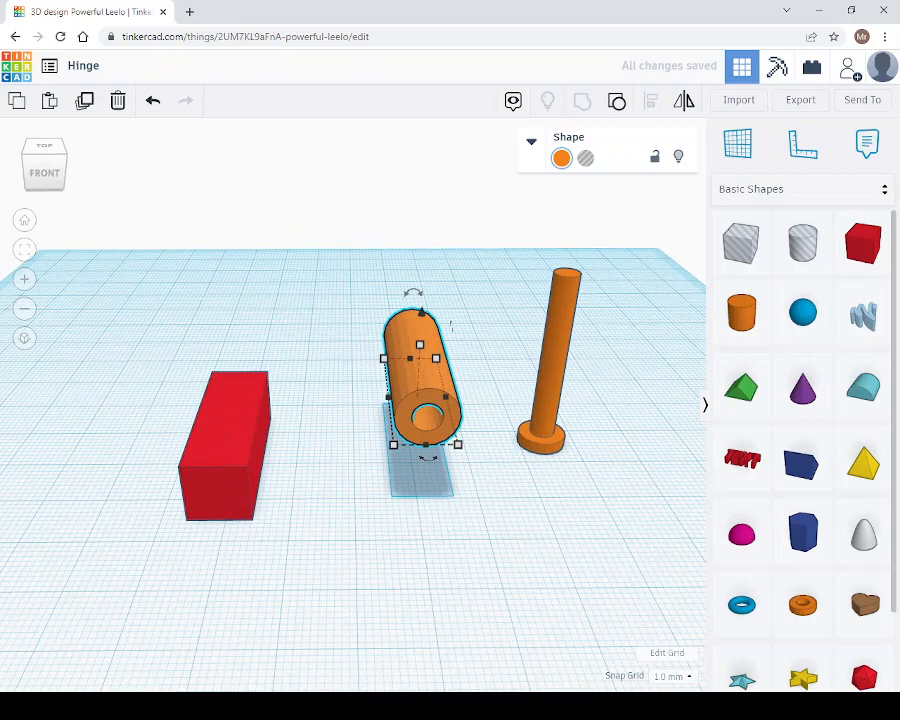
{"action": "left_click", "coordinate": [225, 440], "text": "shift"}
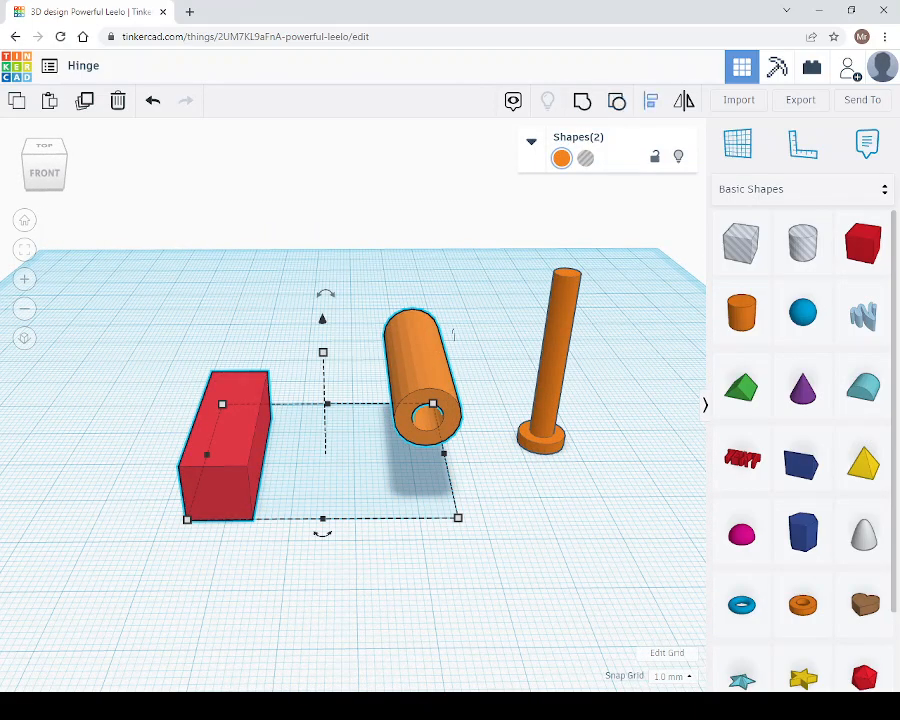
{"action": "key", "text": "m"}
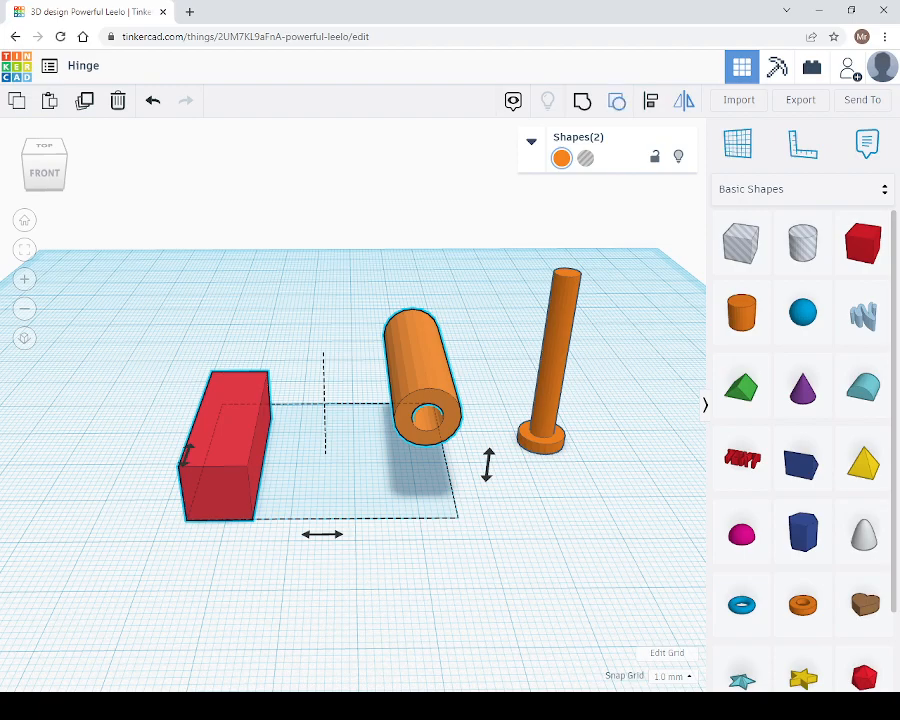
{"action": "left_click", "coordinate": [651, 101]}
{"action": "key", "text": "Escape"}
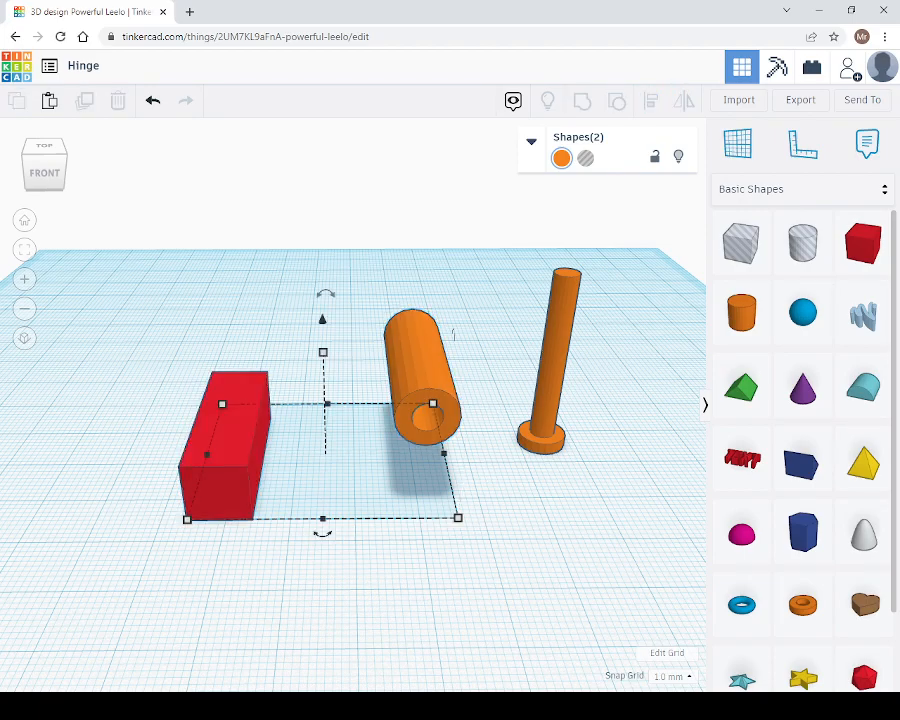
- Align the box and hollow cylinder with each other: centered in height, flush at the front ends and centered side to side
{"action": "left_click", "coordinate": [420, 362]}
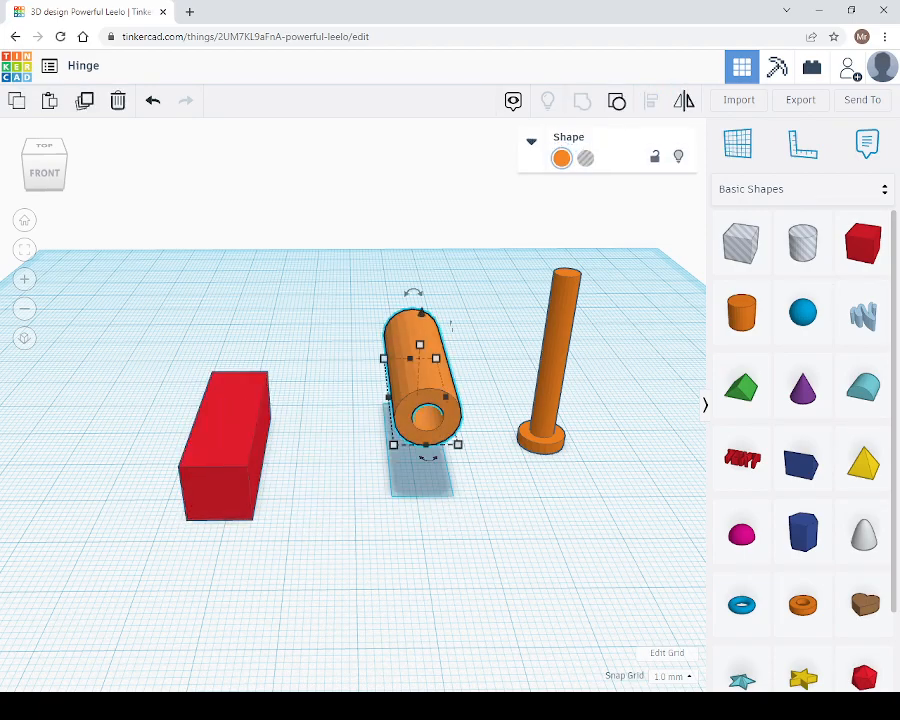
{"action": "left_click", "coordinate": [222, 445], "text": "shift"}
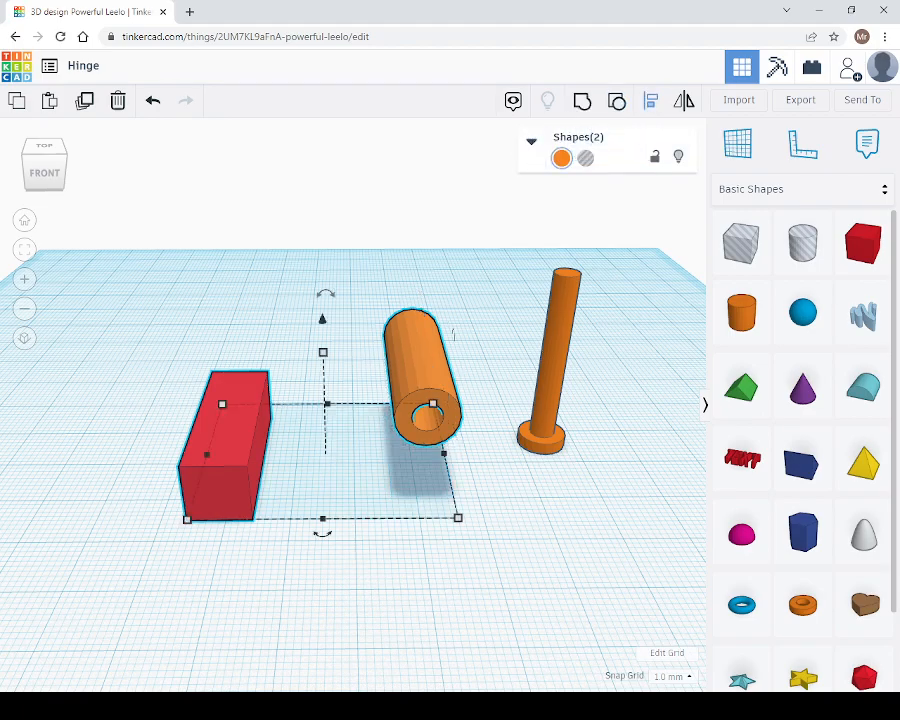
{"action": "left_click", "coordinate": [650, 100]}
{"action": "left_click", "coordinate": [487, 464]}
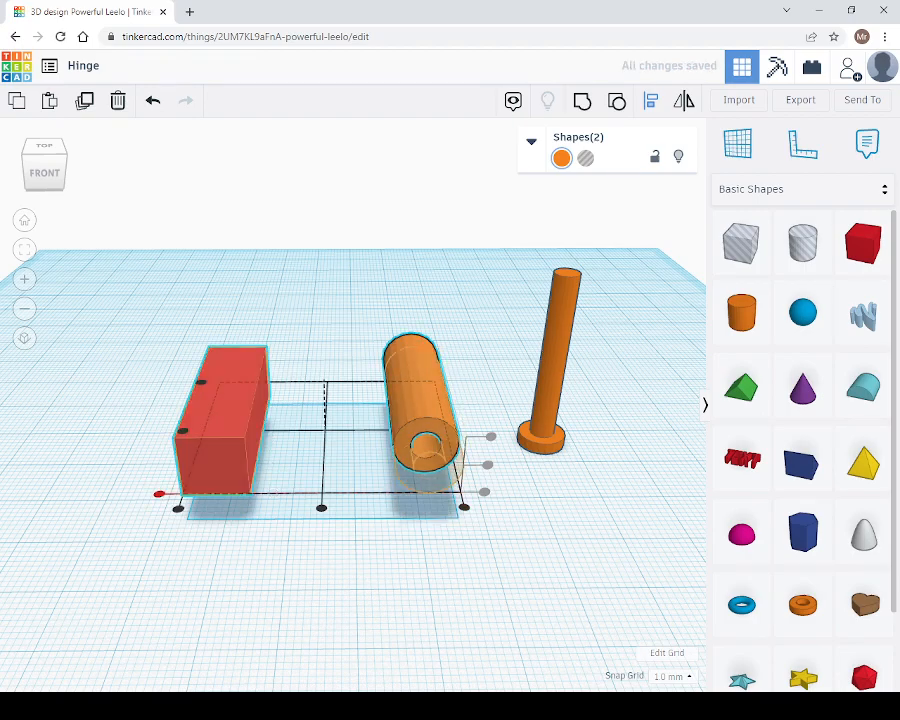
{"action": "left_click", "coordinate": [159, 493]}
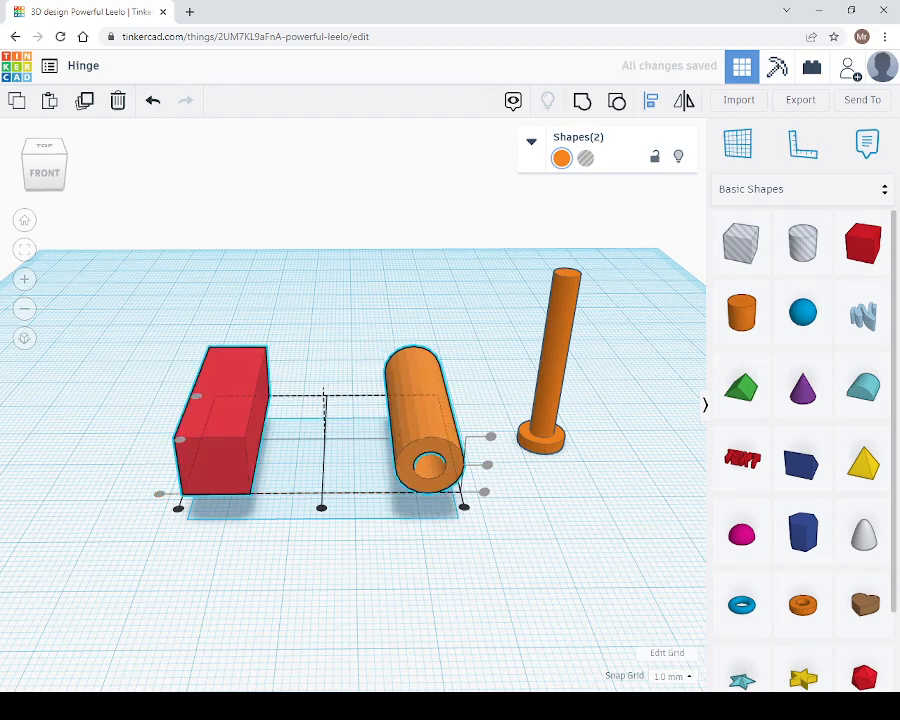
{"action": "left_click", "coordinate": [321, 507]}
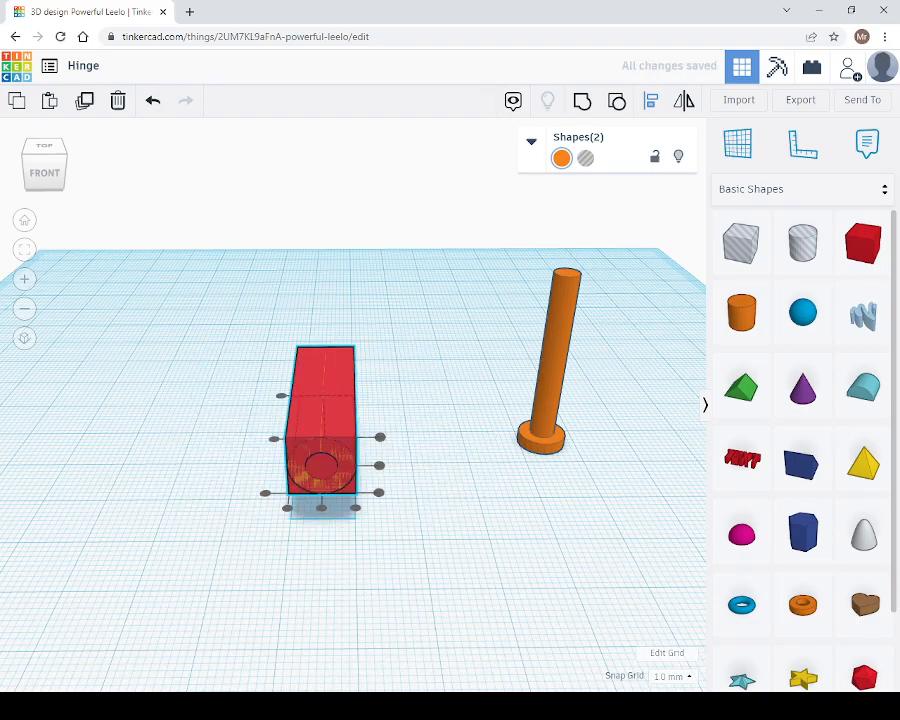
- Lower the overlapping box and hollow cylinder together onto the workplane
{"action": "right_click_drag", "start_coordinate": [428, 380], "coordinate": [435, 263]}
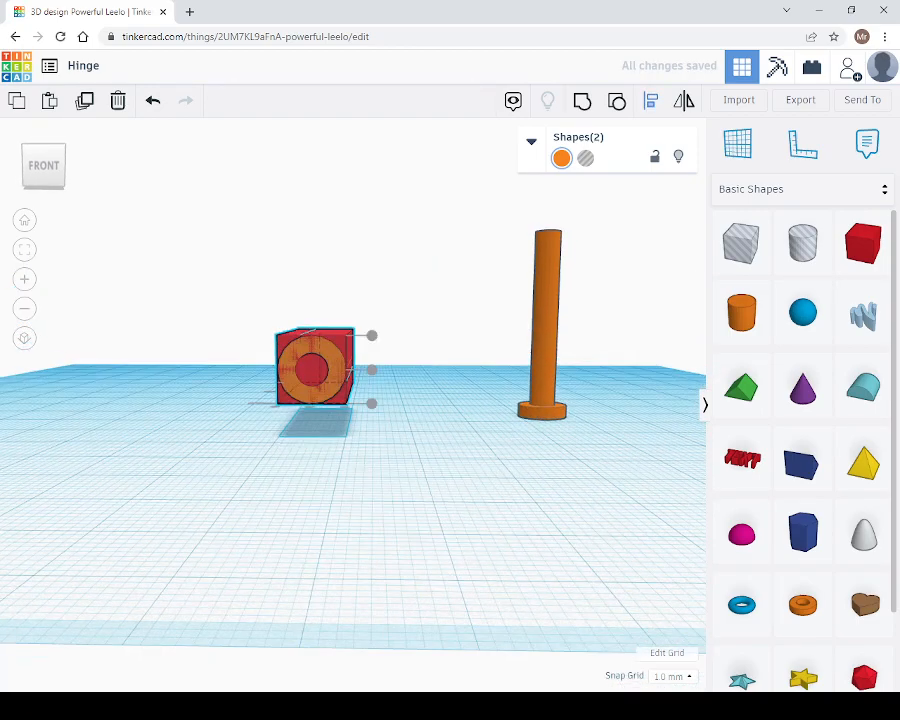
{"action": "left_click_drag", "start_coordinate": [209, 275], "coordinate": [371, 391]}
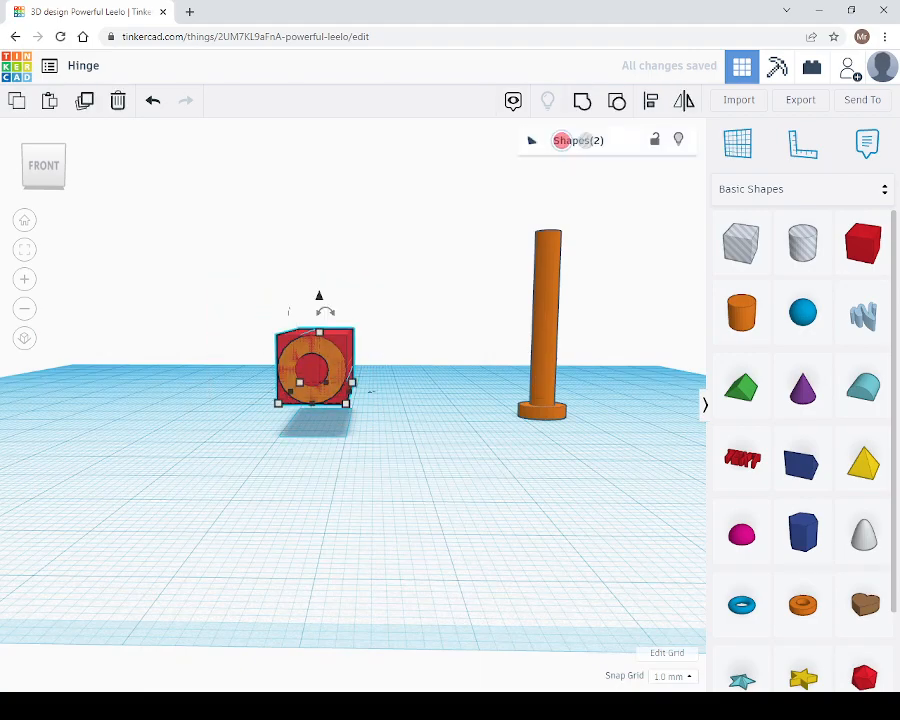
{"action": "left_click_drag", "start_coordinate": [319, 296], "coordinate": [319, 325]}
{"action": "right_click_drag", "start_coordinate": [385, 325], "coordinate": [388, 380]}
{"action": "key", "text": "Escape"}
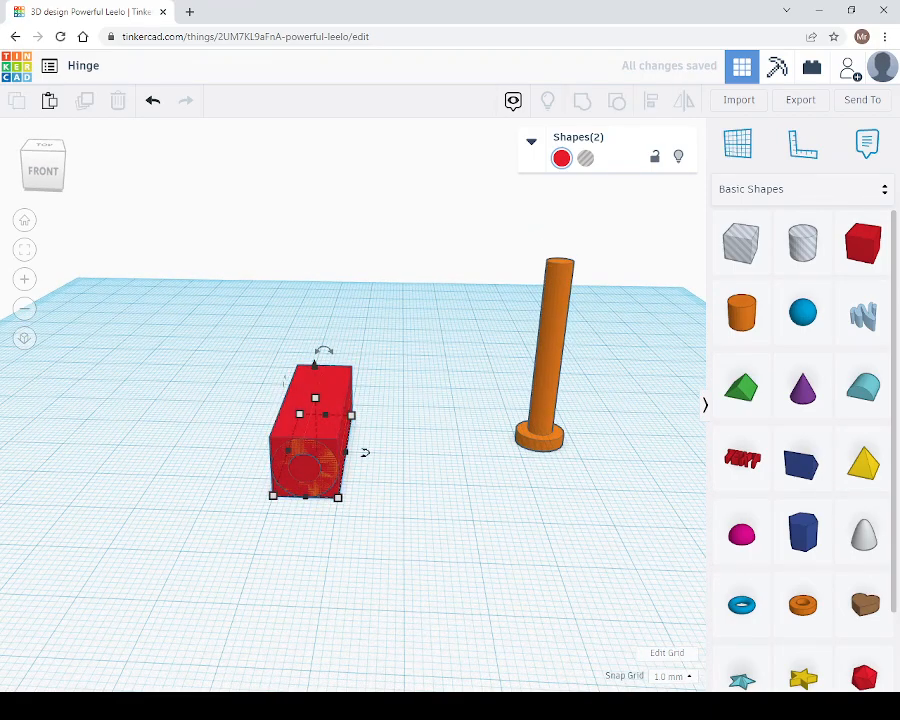
- Shift only the red box 8 mm to the left so it slightly overlaps the side of the hollow cylinder
{"action": "left_click", "coordinate": [330, 450]}
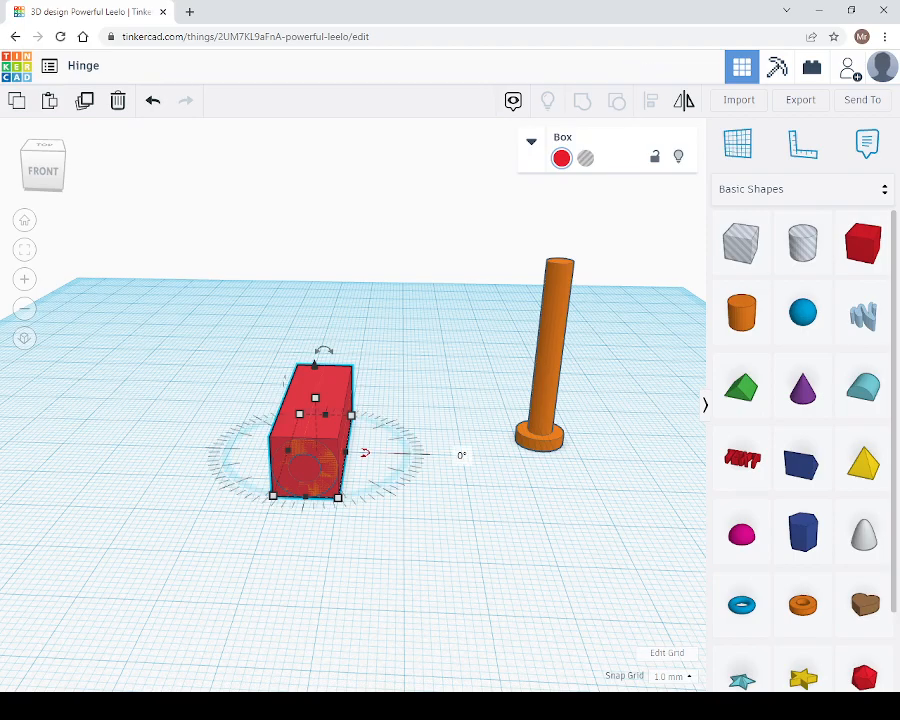
{"action": "key", "text": "Left"}
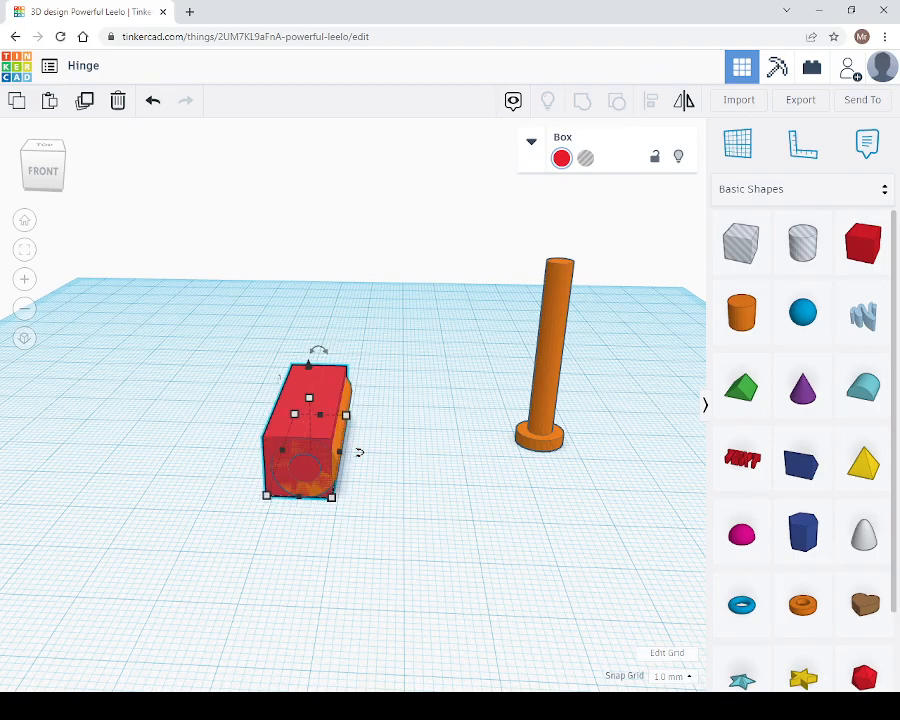
{"action": "key", "text": "Left"}
{"action": "key", "text": "Left"}
{"action": "key", "text": "Left"}
{"action": "key", "text": "Left"}
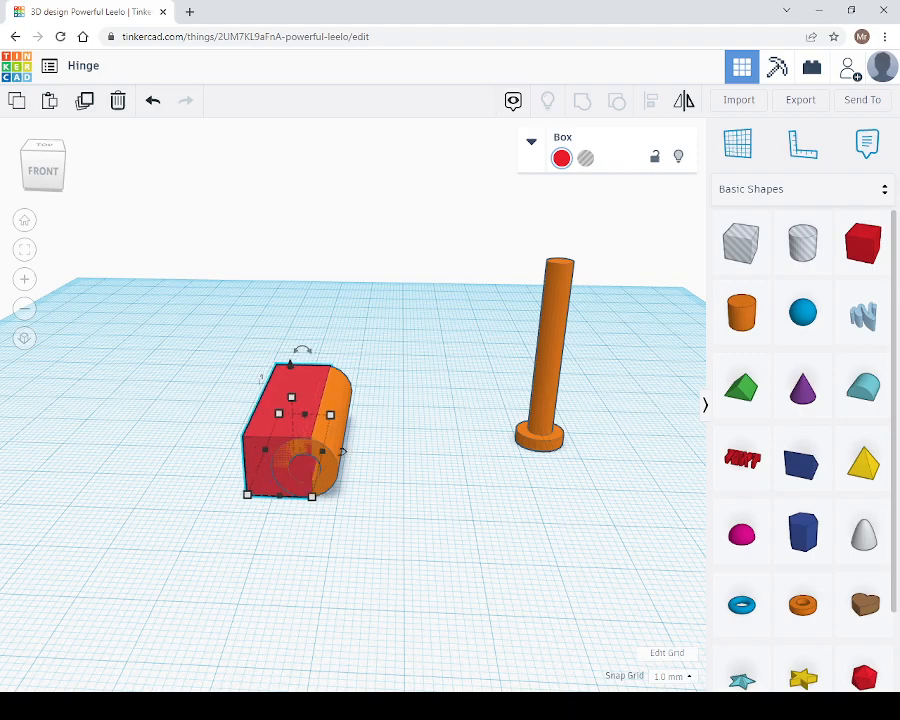
{"action": "key", "text": "Left"}
{"action": "key", "text": "Left"}
{"action": "key", "text": "Left"}
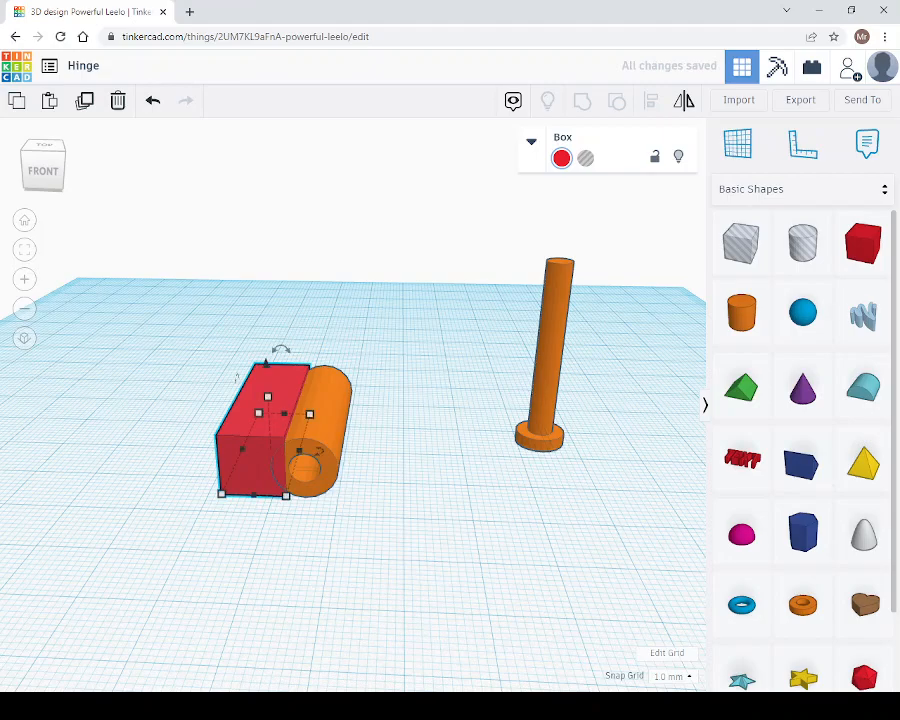
- Set the red box's height to 5 mm
{"action": "mouse_move", "coordinate": [268, 397]}
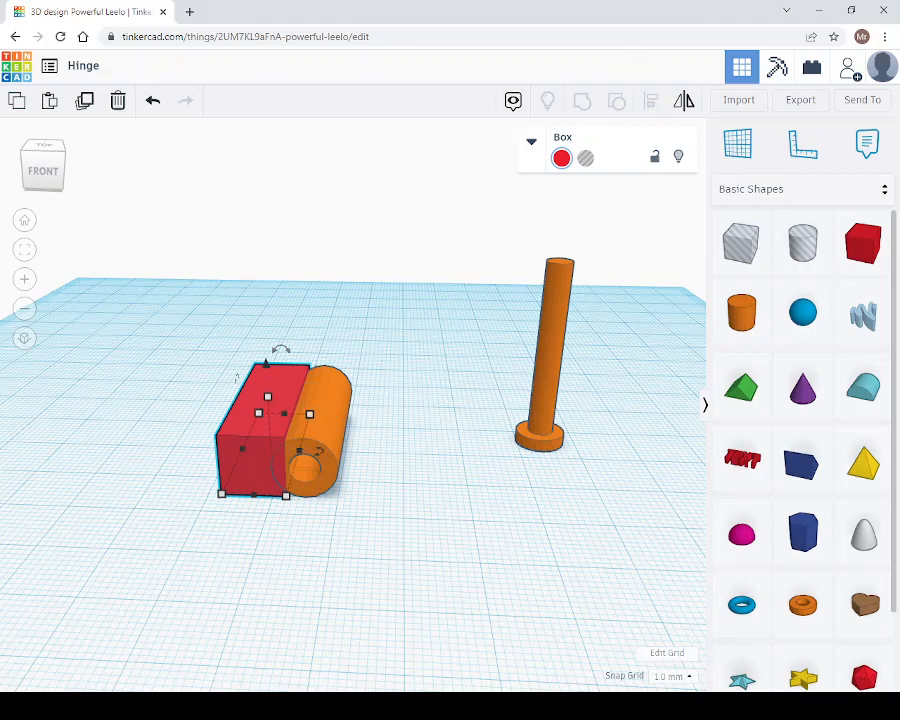
{"action": "right_click_drag", "start_coordinate": [300, 550], "coordinate": [366, 548]}
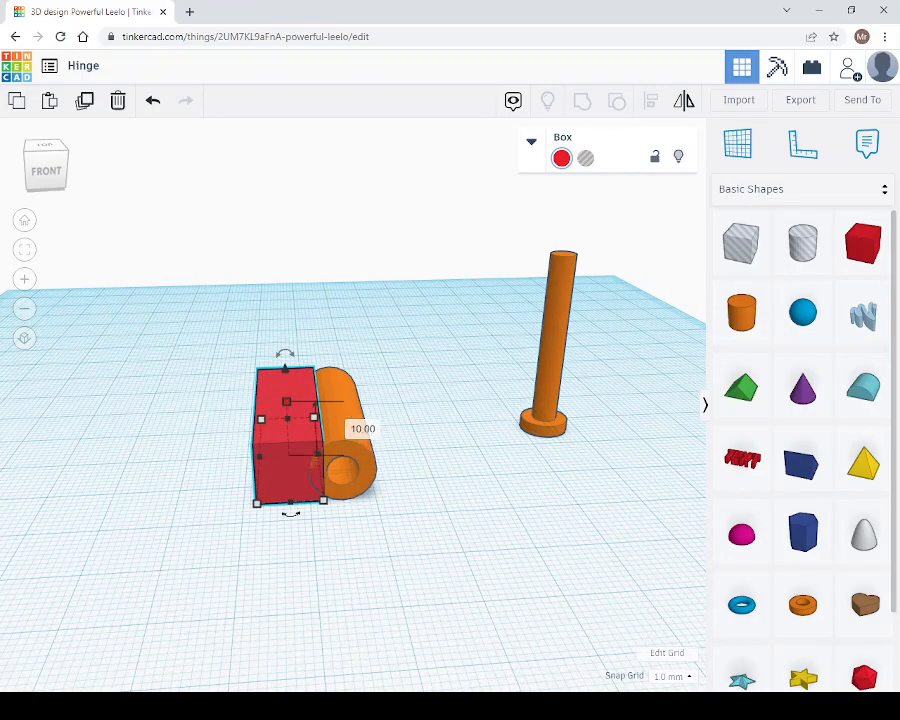
{"action": "left_click", "coordinate": [363, 429]}
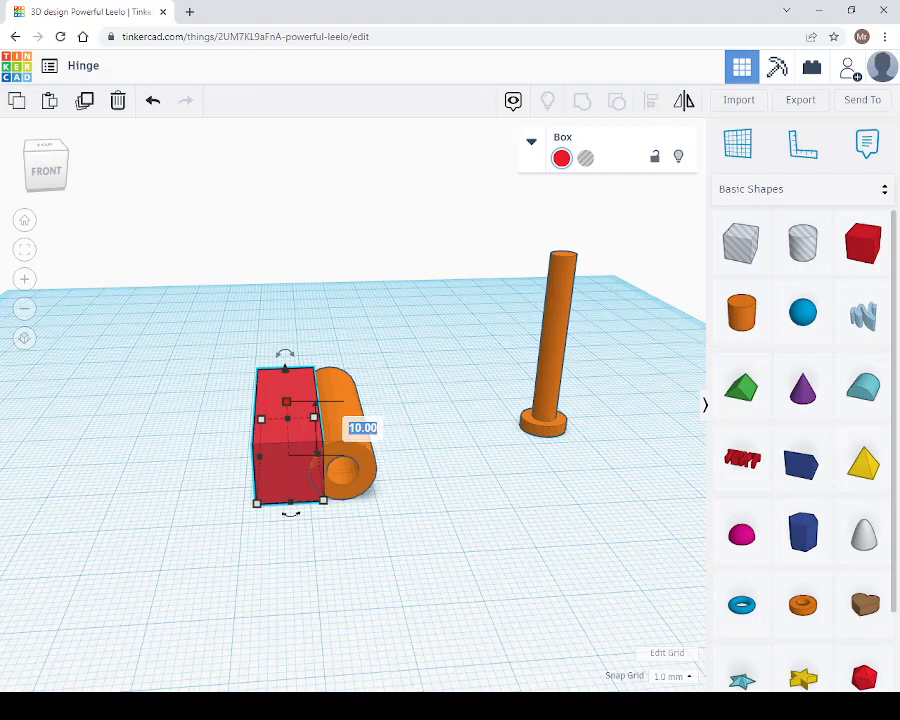
{"action": "type", "text": "5"}
{"action": "key", "text": "Return"}
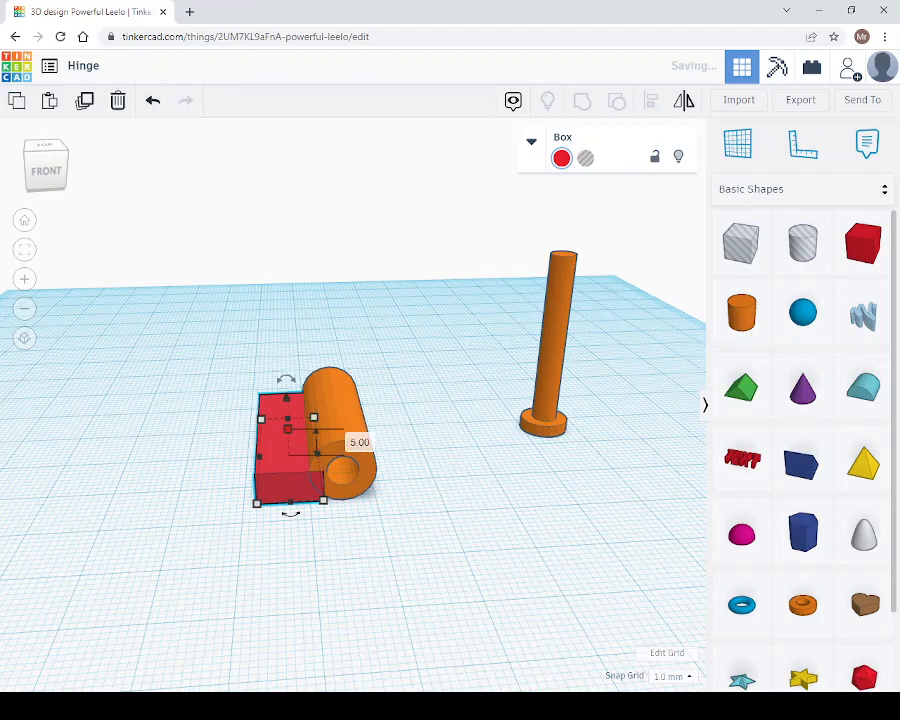
{"action": "key", "text": "Escape"}
- Try grouping the red box with the hollow cylinder, and ungroup them again
{"action": "mouse_move", "coordinate": [440, 500]}
{"action": "right_mouse_down"}
{"action": "mouse_move", "coordinate": [400, 483]}
{"action": "mouse_move", "coordinate": [418, 482]}
{"action": "mouse_move", "coordinate": [455, 504]}
{"action": "right_mouse_up"}
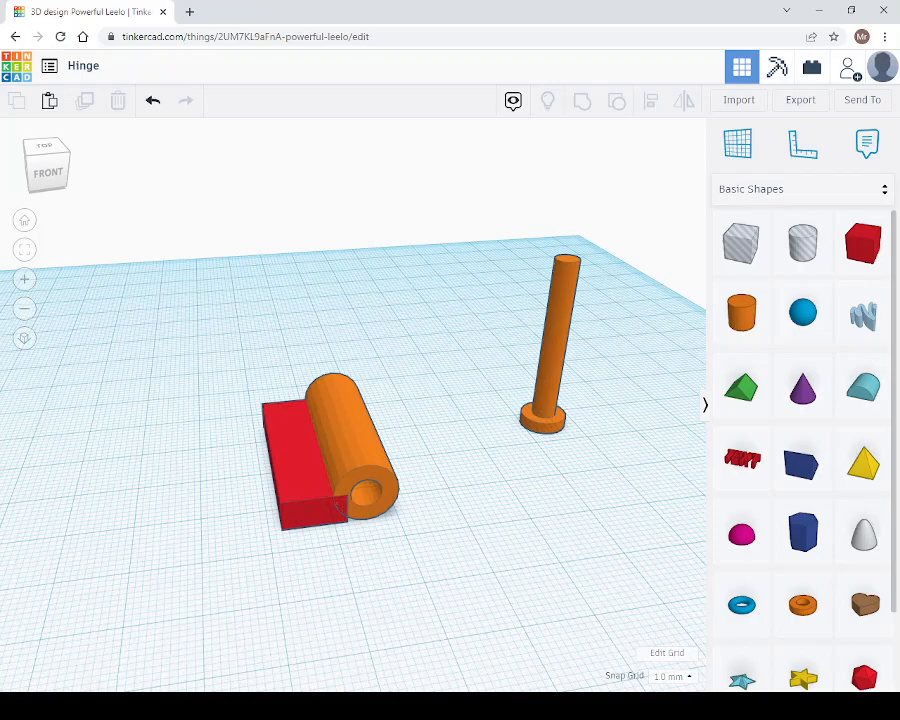
{"action": "right_click_drag", "start_coordinate": [455, 504], "coordinate": [412, 500]}
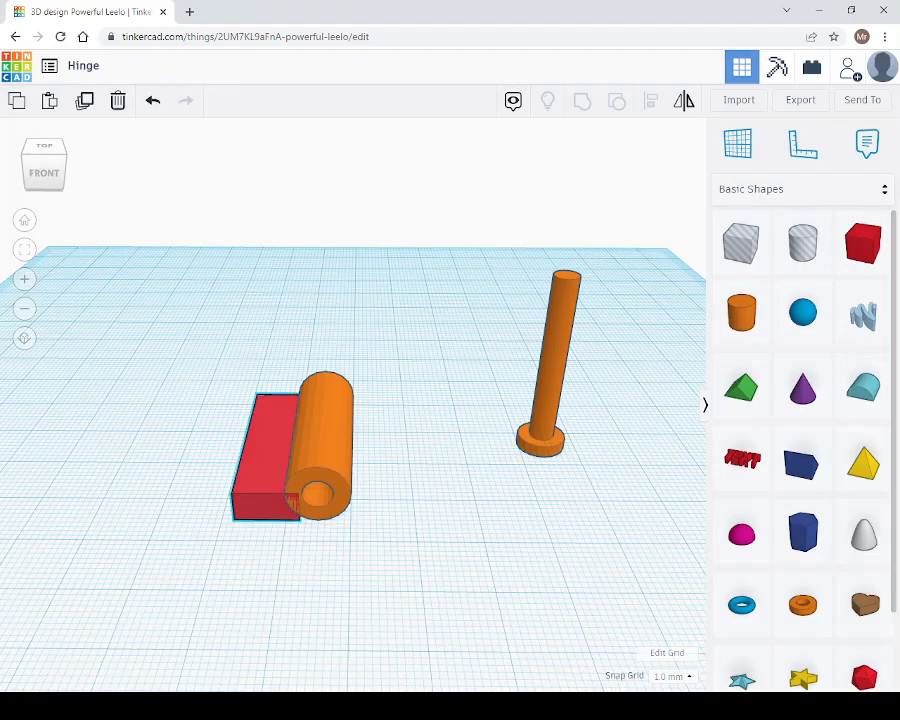
{"action": "left_click", "coordinate": [265, 455]}
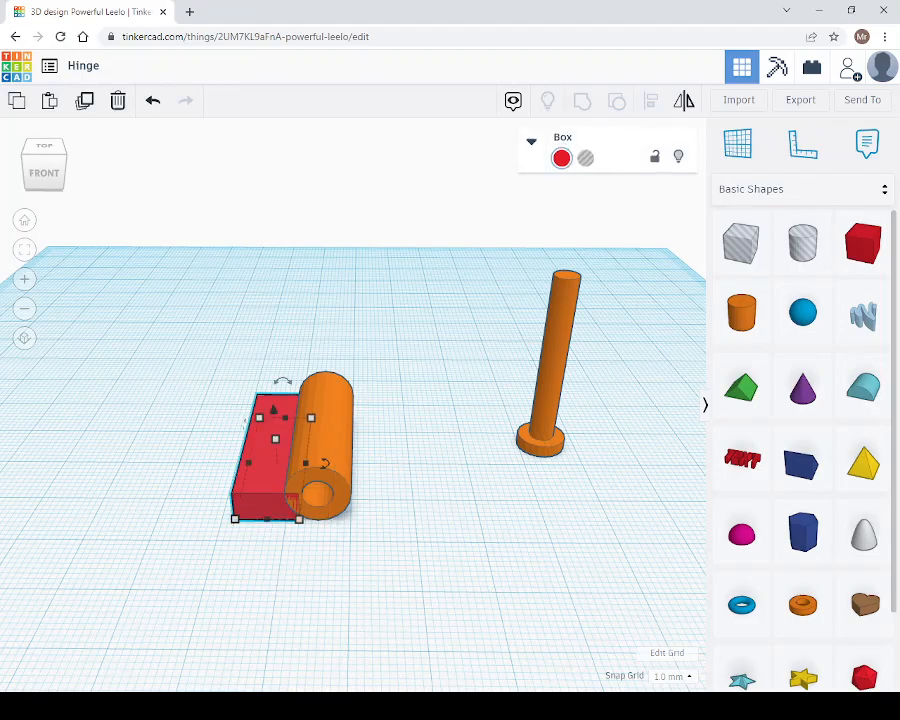
{"action": "left_click", "coordinate": [325, 463], "text": "shift"}
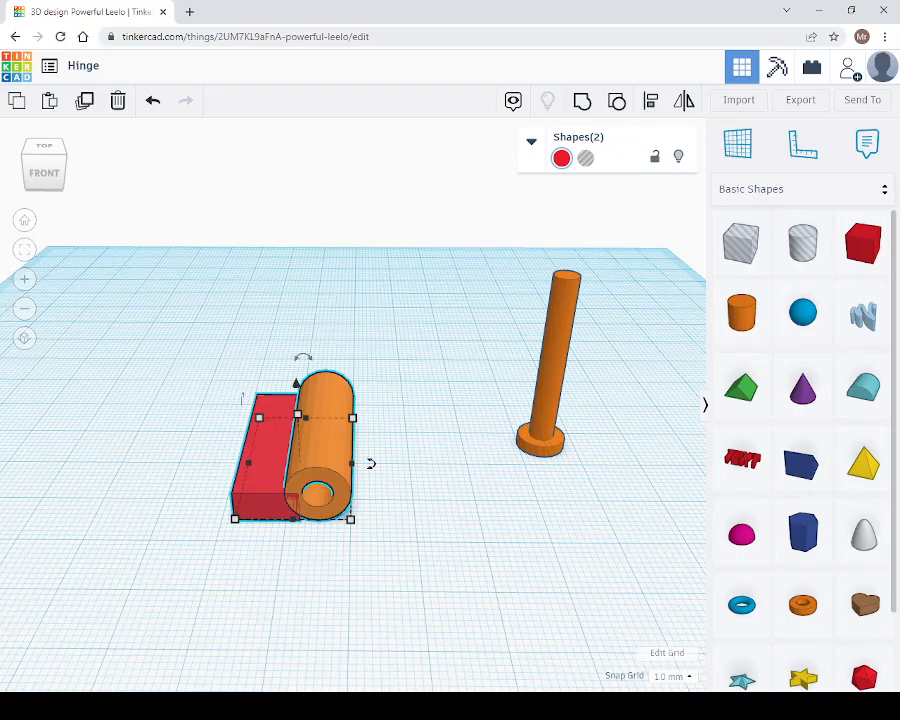
{"action": "key", "text": "ctrl+g"}
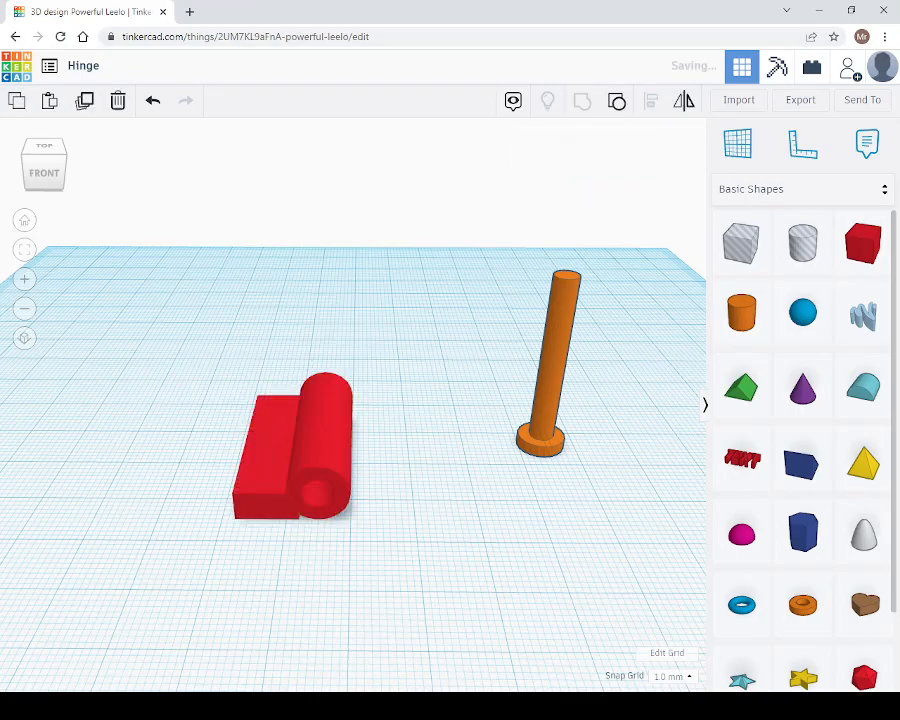
{"action": "mouse_move", "coordinate": [235, 519]}
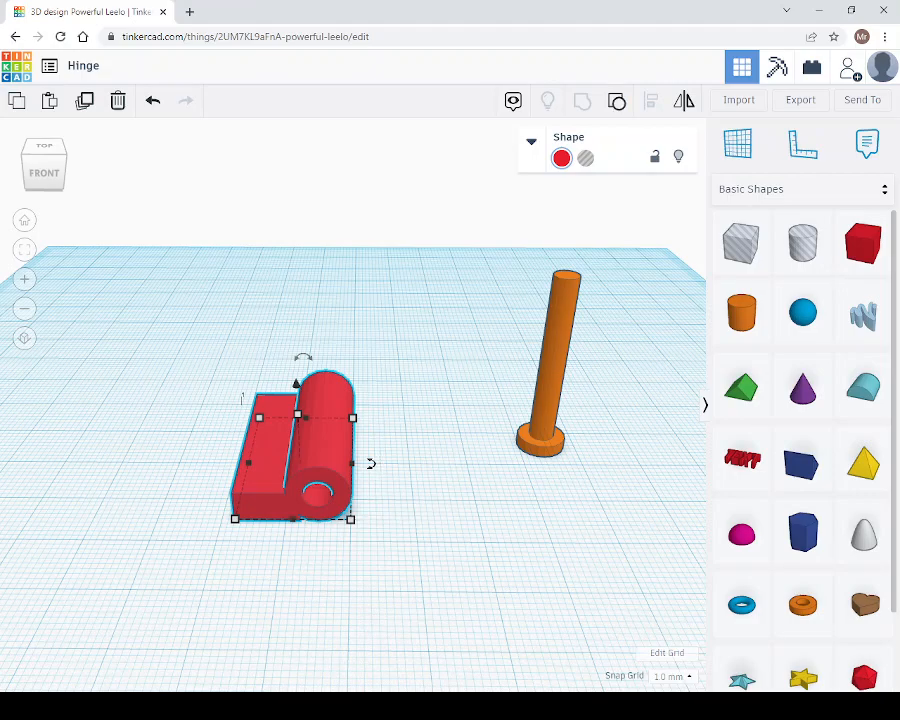
{"action": "key", "text": "ctrl+shift+g"}
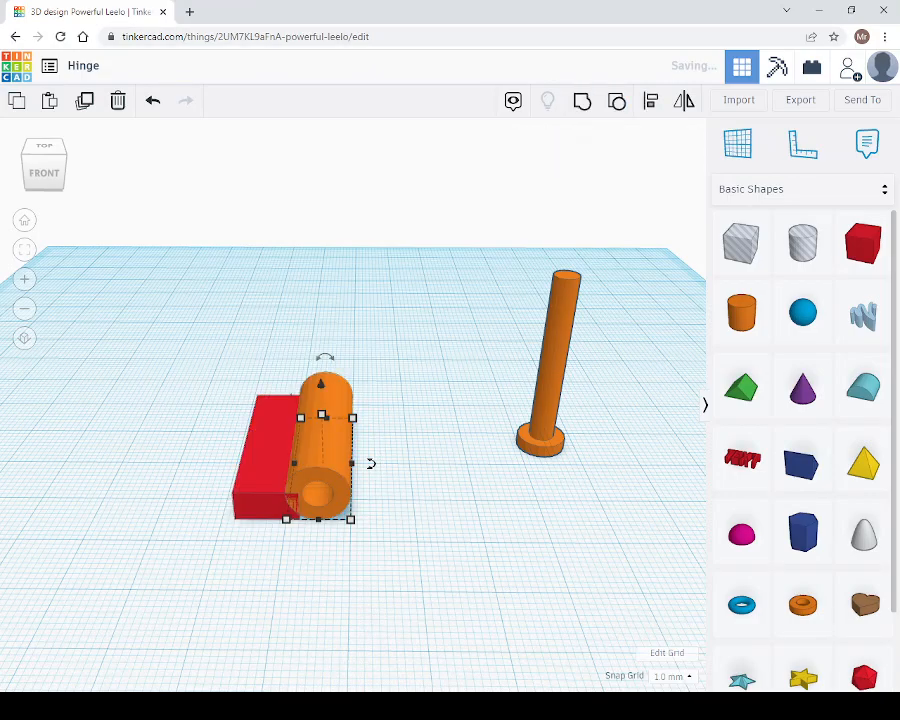
- Duplicate the red box and hollow cylinder together, placing the copy about 22 mm to the left and mirroring it left to right
{"action": "key", "text": "Escape"}
{"action": "left_click", "coordinate": [330, 440]}
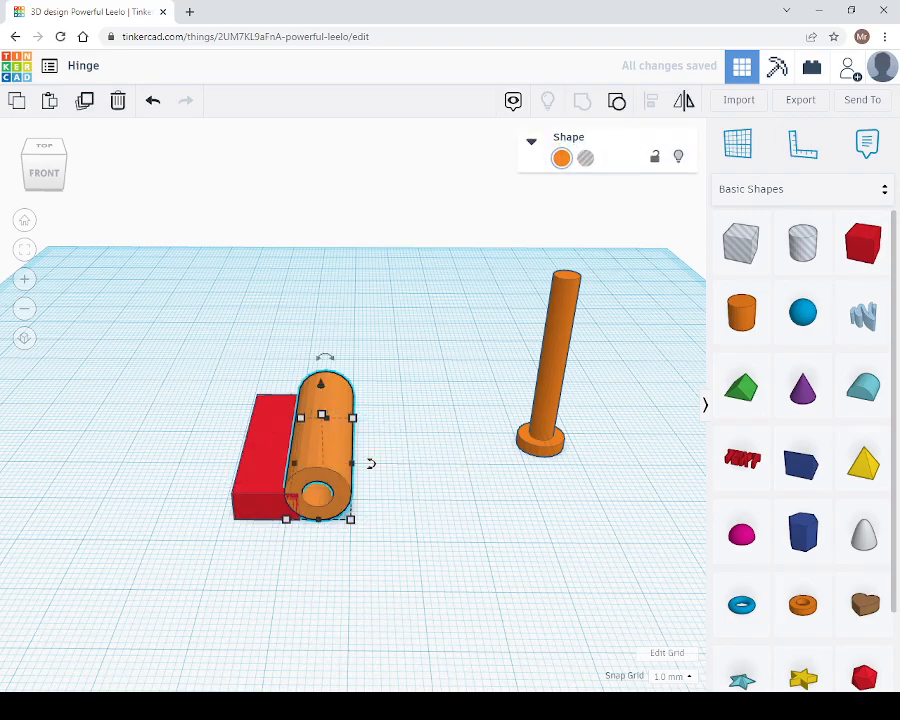
{"action": "left_click", "coordinate": [262, 452], "text": "shift"}
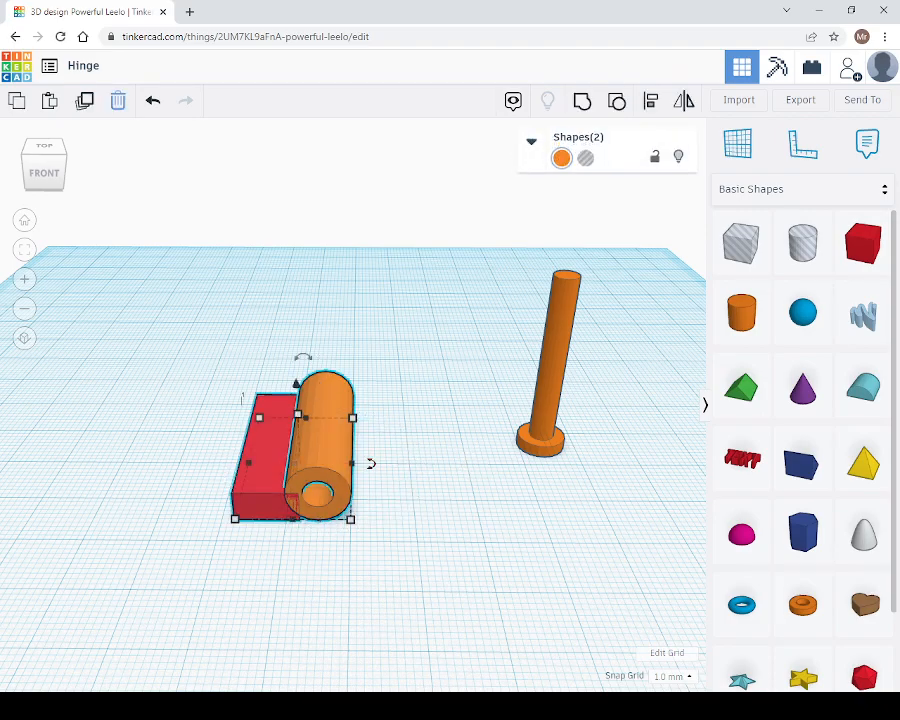
{"action": "left_click", "coordinate": [85, 101]}
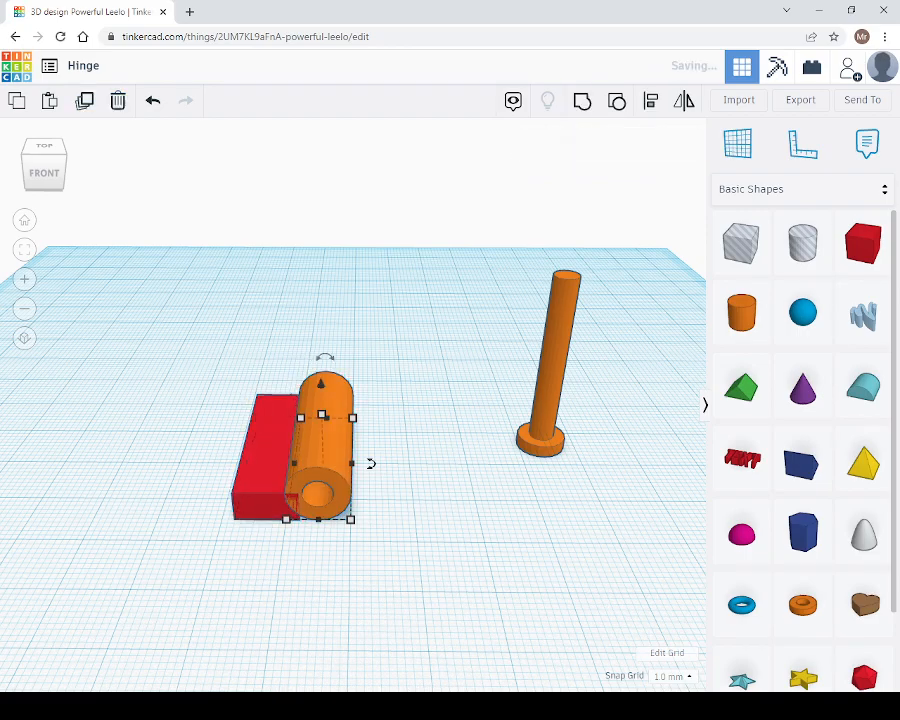
{"action": "left_click_drag", "start_coordinate": [262, 470], "coordinate": [123, 466]}
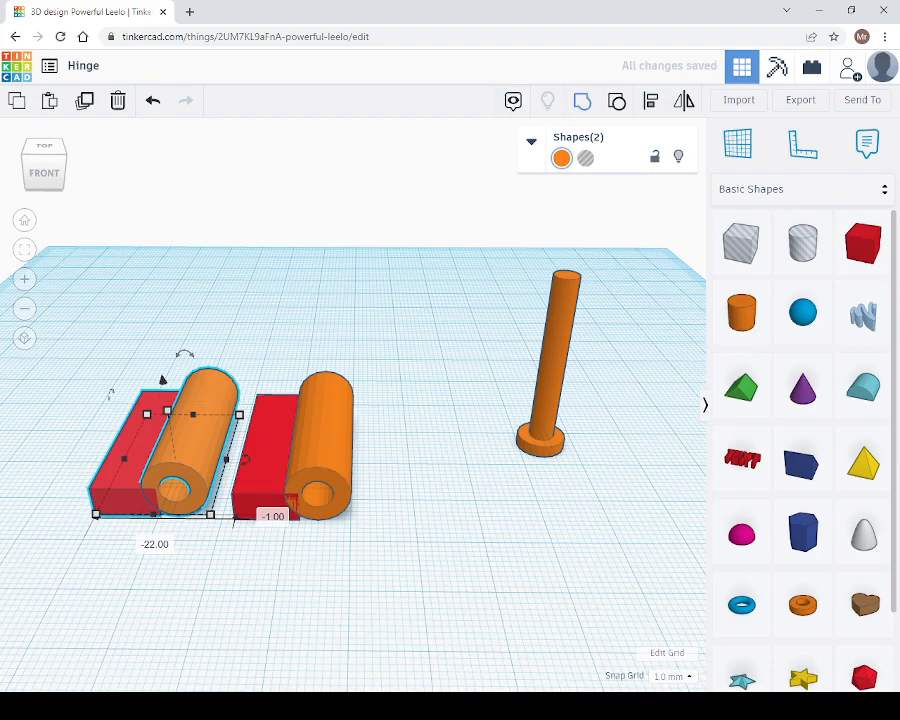
{"action": "left_click", "coordinate": [683, 100]}
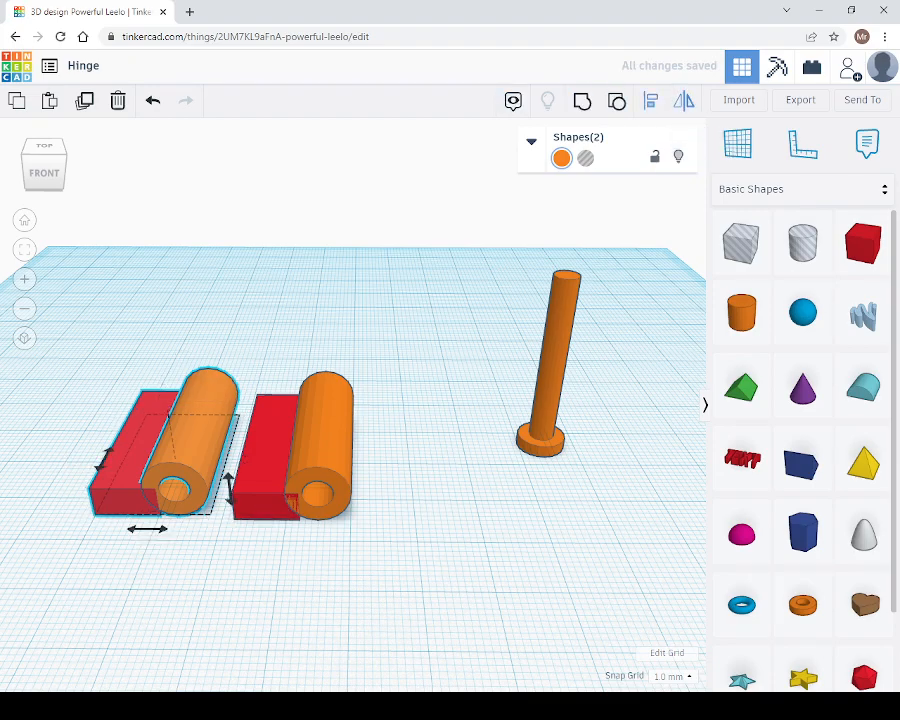
{"action": "left_click", "coordinate": [147, 528]}
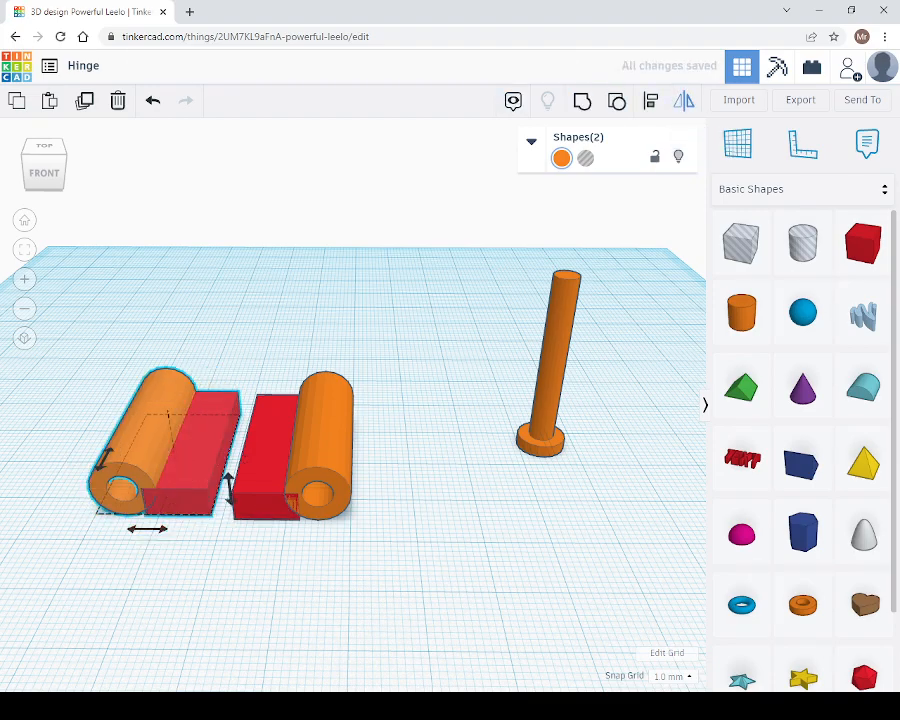
- Shorten the original hollow cylinder beside the right-hand box to a length of 10 mm
{"action": "right_click_drag", "start_coordinate": [430, 420], "coordinate": [358, 456]}
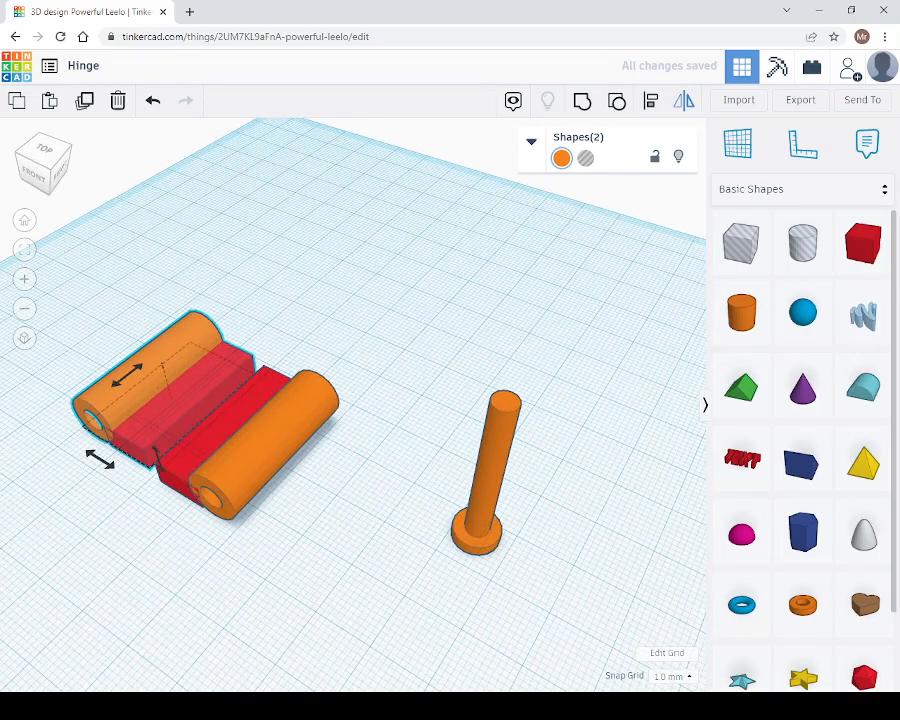
{"action": "left_click", "coordinate": [268, 440]}
{"action": "left_click", "coordinate": [268, 440]}
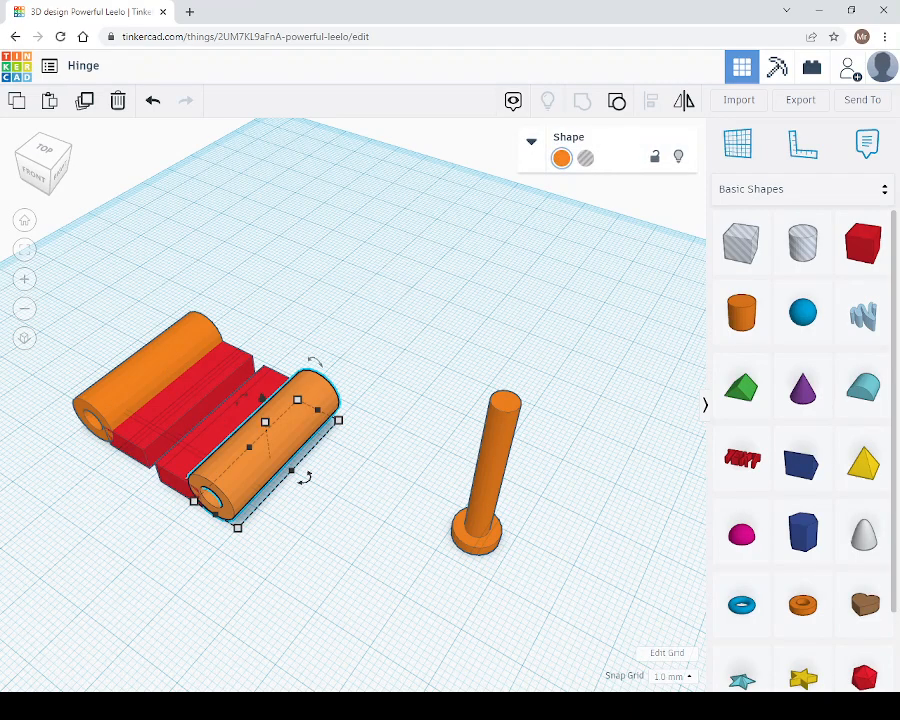
{"action": "left_click", "coordinate": [238, 528]}
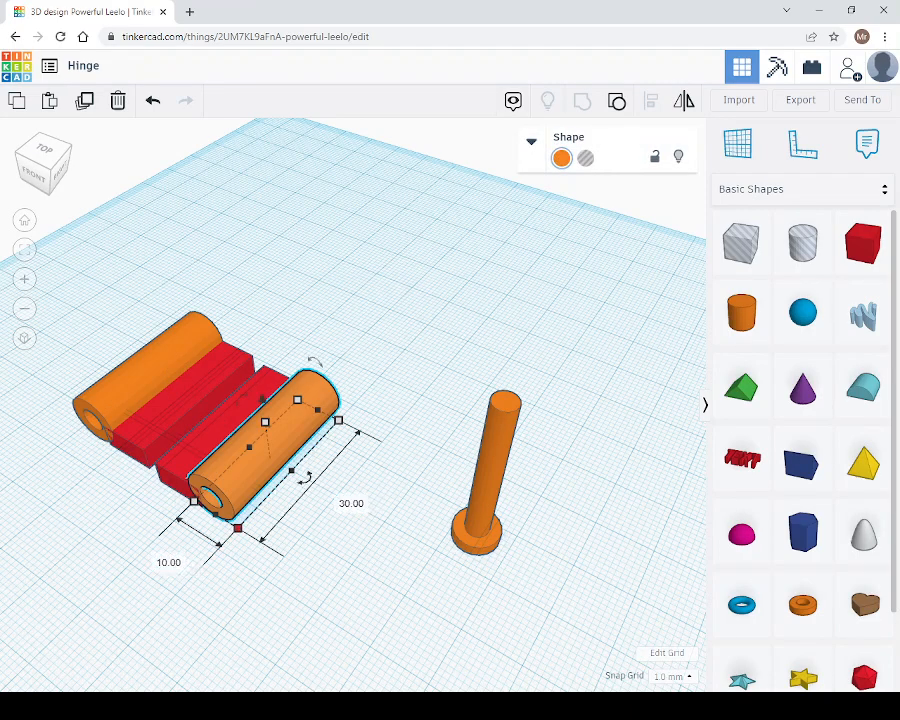
{"action": "left_click", "coordinate": [351, 503]}
{"action": "type", "text": "10"}
{"action": "key", "text": "Return"}
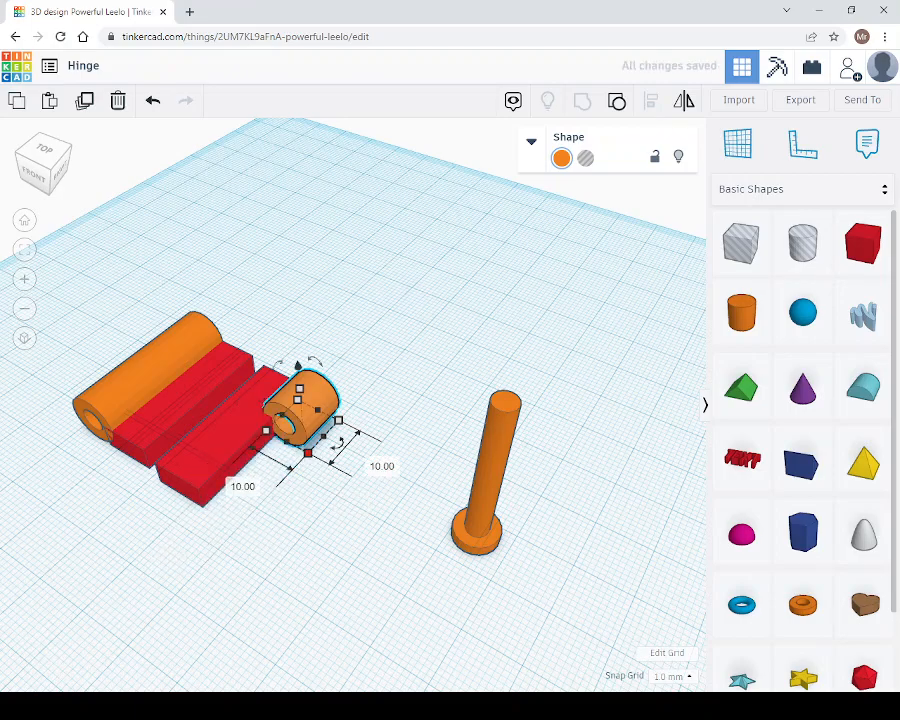
- Duplicate the short hollow cylinder and place the copy 20 mm forward, at the front end of the red box
{"action": "left_click", "coordinate": [390, 550]}
{"action": "right_click_drag", "start_coordinate": [390, 550], "coordinate": [492, 555]}
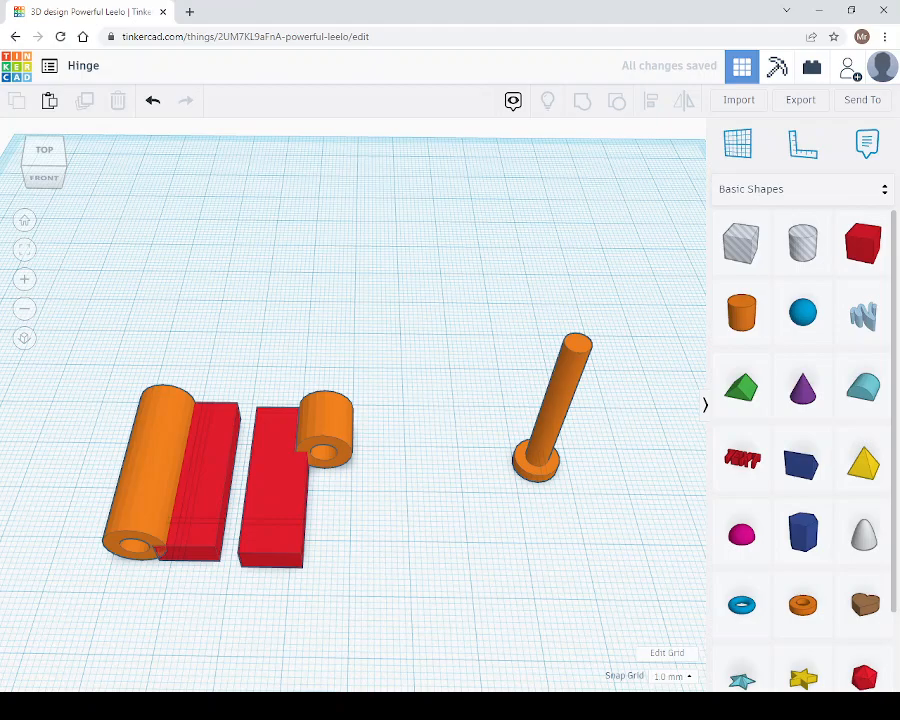
{"action": "left_click", "coordinate": [325, 425]}
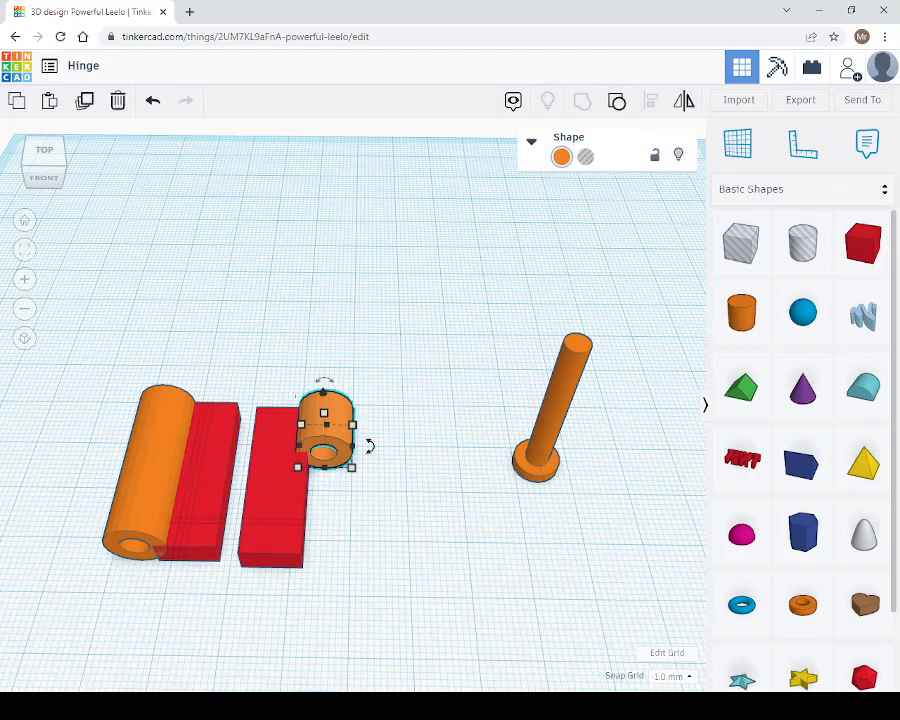
{"action": "left_click", "coordinate": [84, 101]}
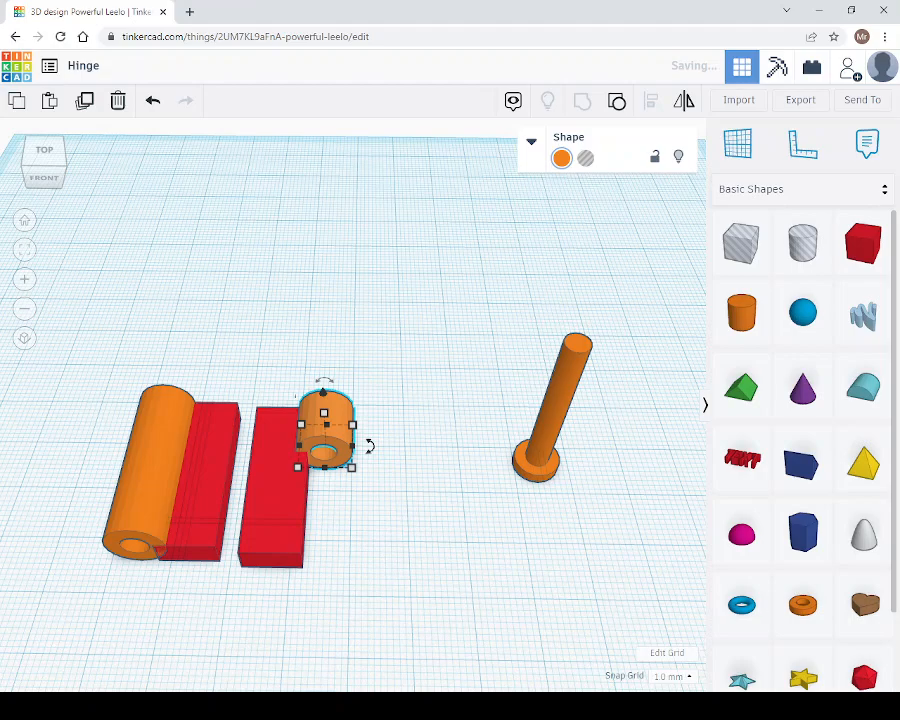
{"action": "left_click_drag", "start_coordinate": [327, 425], "coordinate": [324, 520]}
{"action": "left_click", "coordinate": [386, 510]}
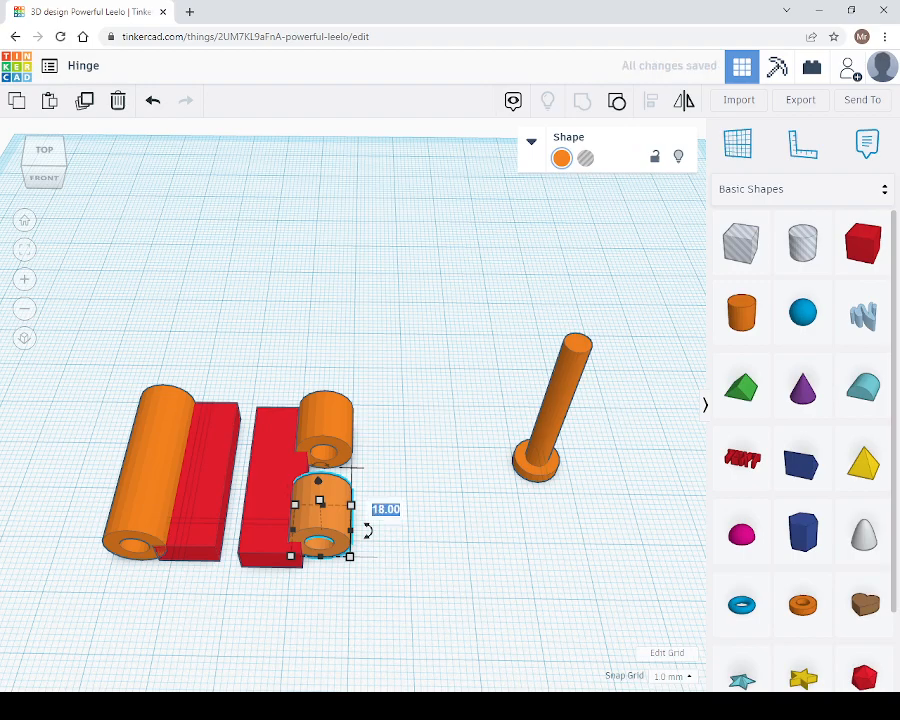
{"action": "type", "text": "20"}
{"action": "key", "text": "Return"}
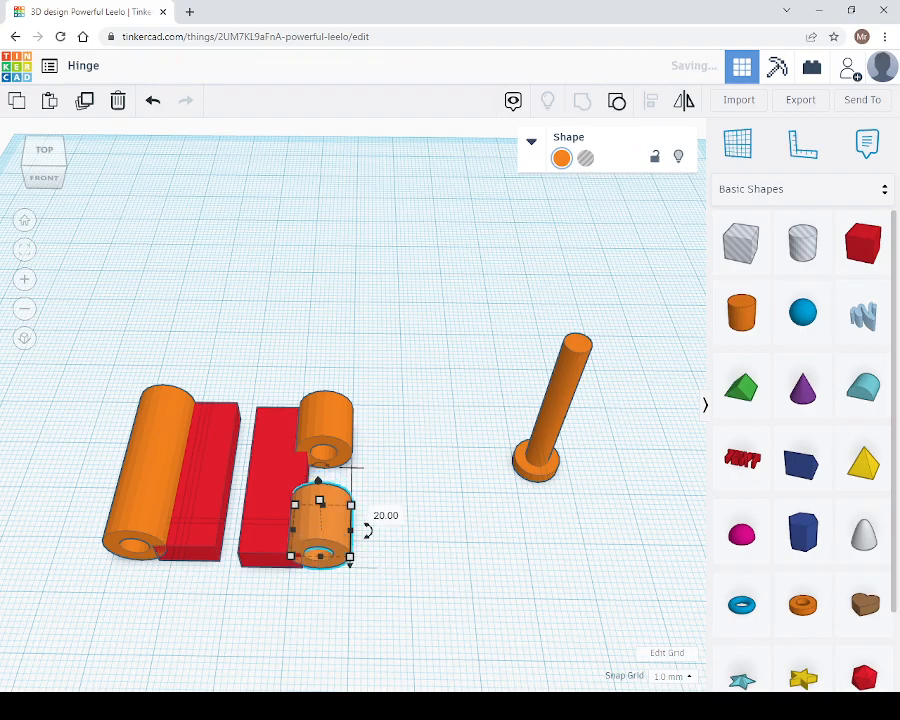
- Group the right-hand red box with its two short hollow cylinders
{"action": "right_click_drag", "start_coordinate": [400, 510], "coordinate": [199, 555]}
{"action": "scroll", "coordinate": [199, 555], "scroll_direction": "up", "scroll_amount": 3}
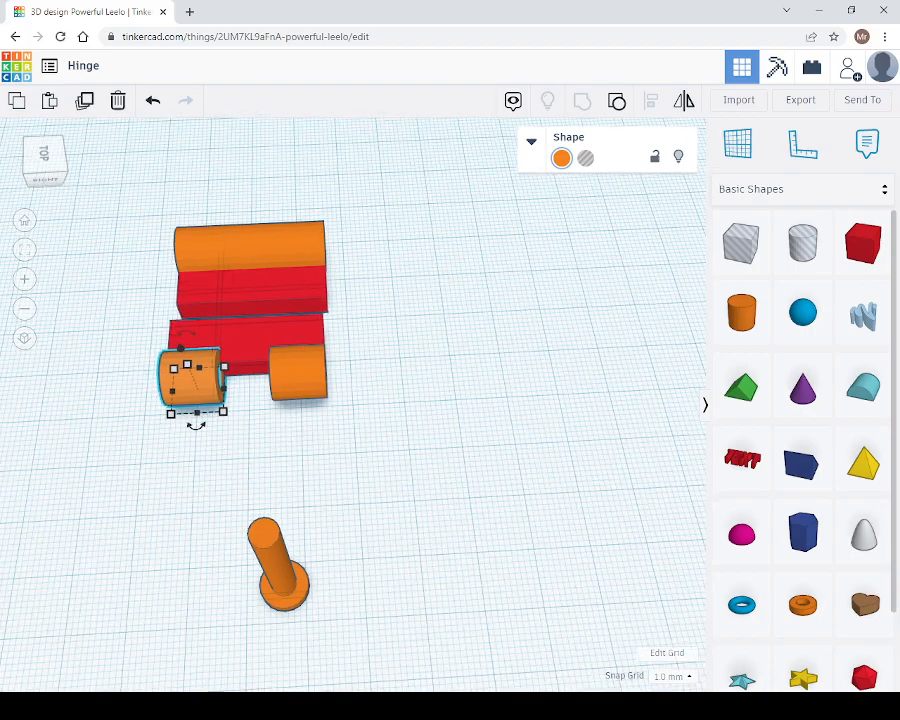
{"action": "right_click_drag", "start_coordinate": [199, 555], "coordinate": [362, 515]}
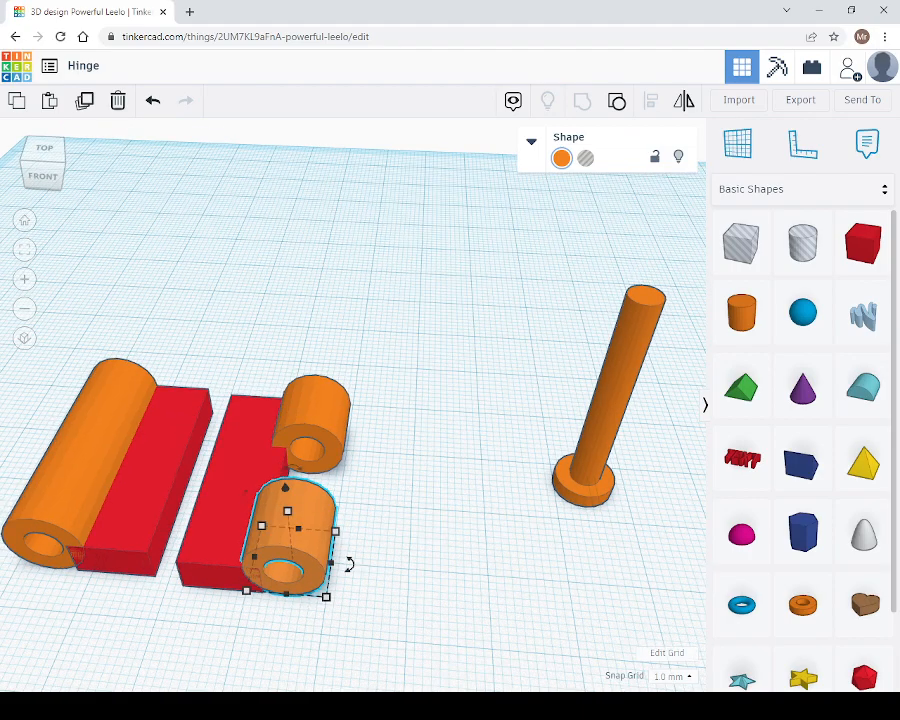
{"action": "right_click_drag", "start_coordinate": [349, 565], "coordinate": [396, 568]}
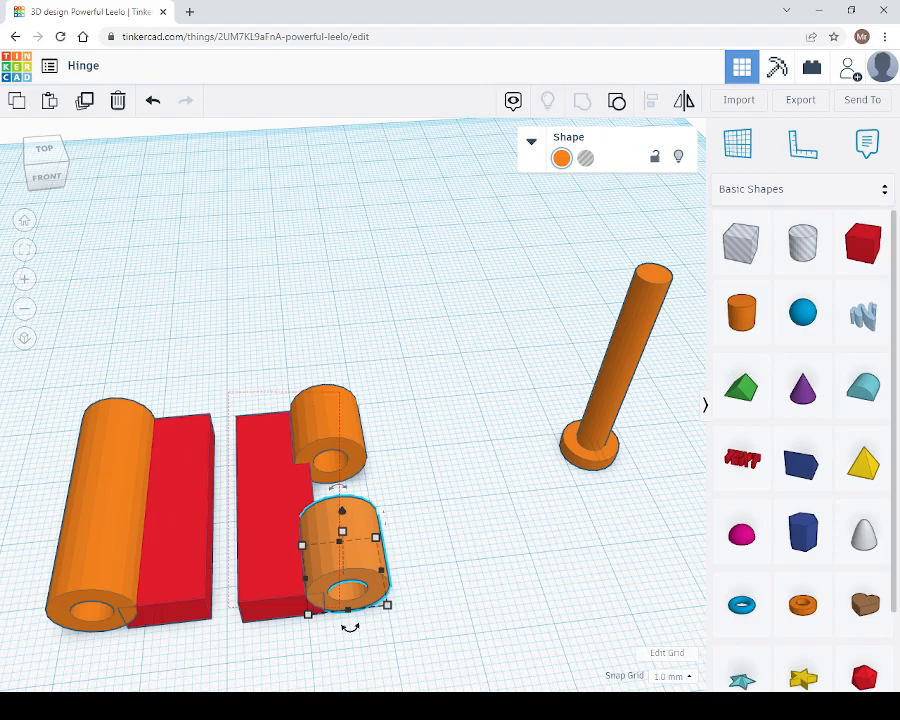
{"action": "left_click_drag", "start_coordinate": [340, 607], "coordinate": [342, 608]}
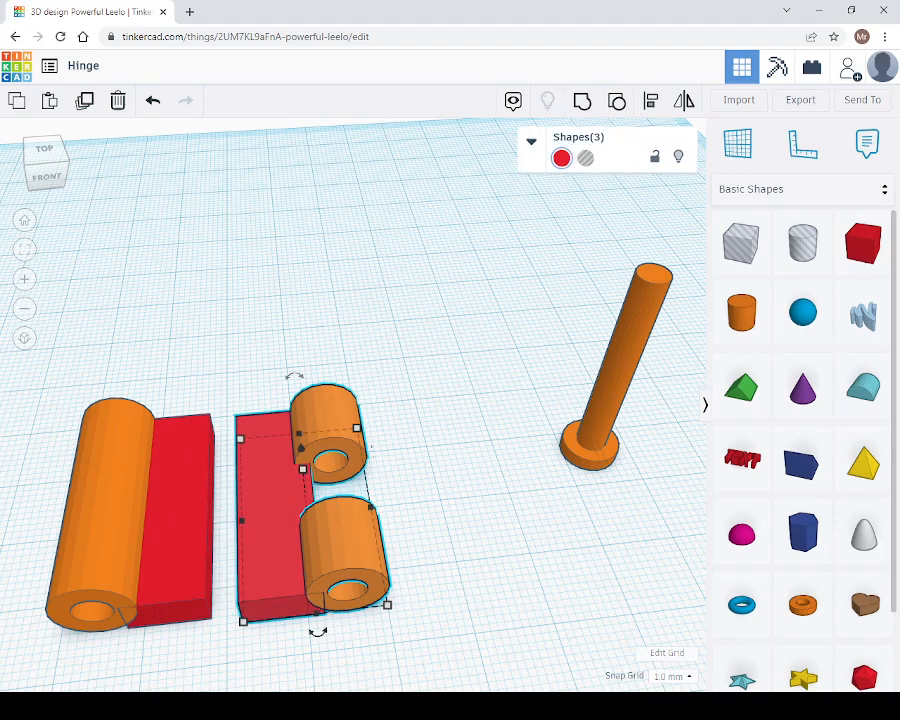
{"action": "left_click", "coordinate": [582, 100]}
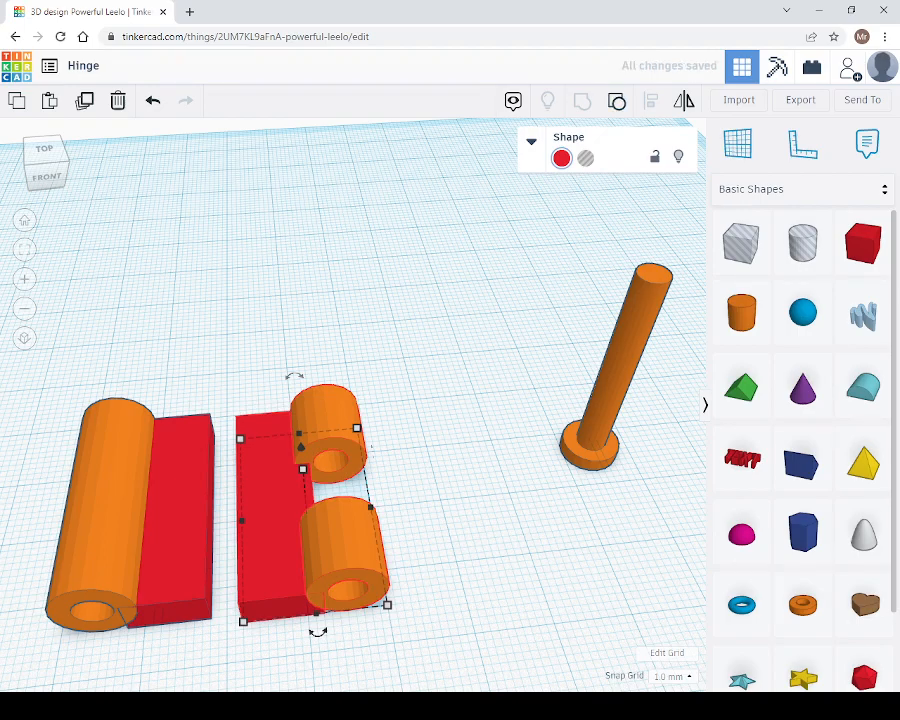
- Retry combining the right-hand box and its two short cylinders so they merge into one solid red leaf
{"action": "key", "text": "Escape"}
{"action": "right_click_drag", "start_coordinate": [236, 300], "coordinate": [232, 418]}
{"action": "left_click_drag", "start_coordinate": [231, 421], "coordinate": [381, 644]}
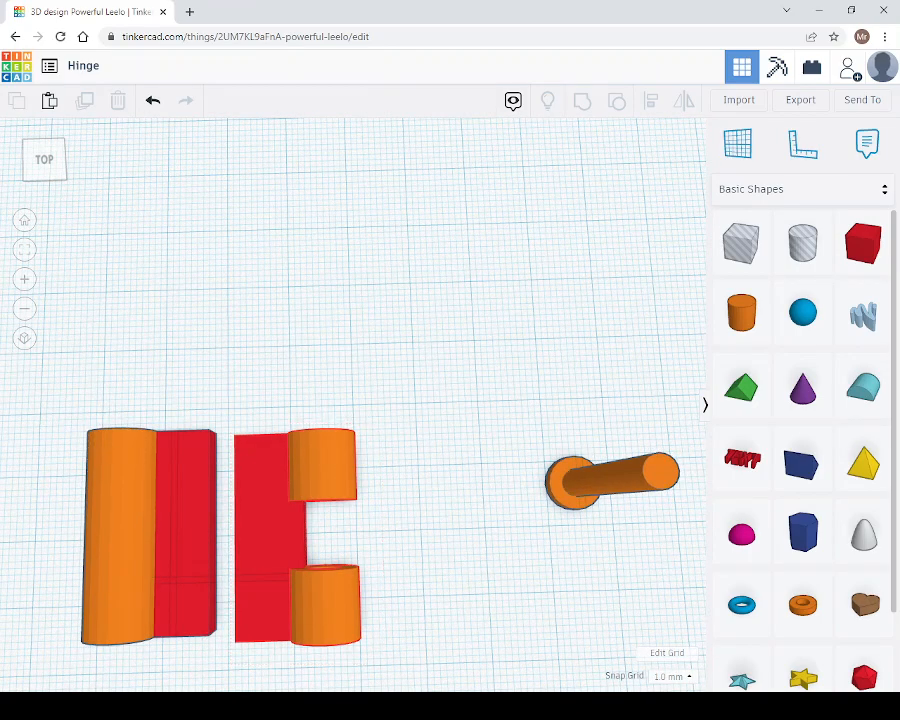
{"action": "right_click_drag", "start_coordinate": [381, 644], "coordinate": [381, 505]}
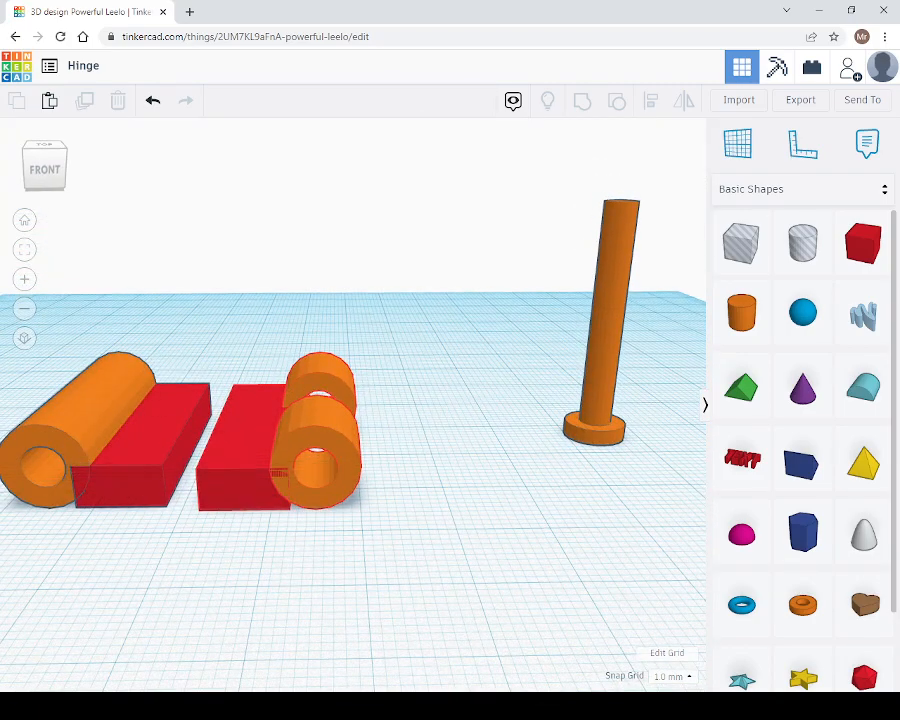
{"action": "left_click", "coordinate": [145, 435]}
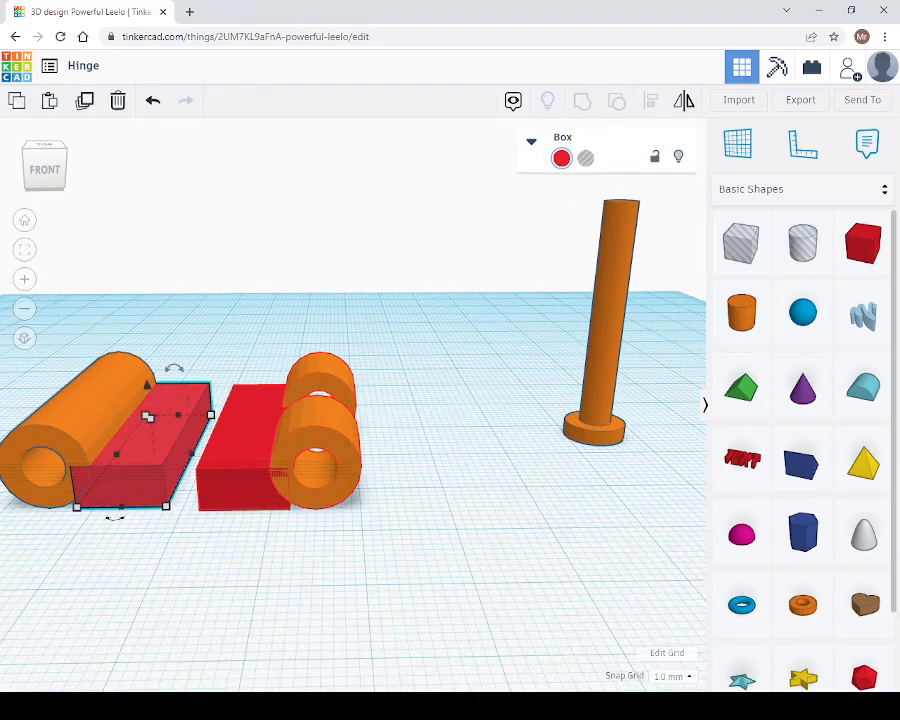
{"action": "left_click", "coordinate": [260, 580]}
{"action": "right_click_drag", "start_coordinate": [260, 580], "coordinate": [320, 618]}
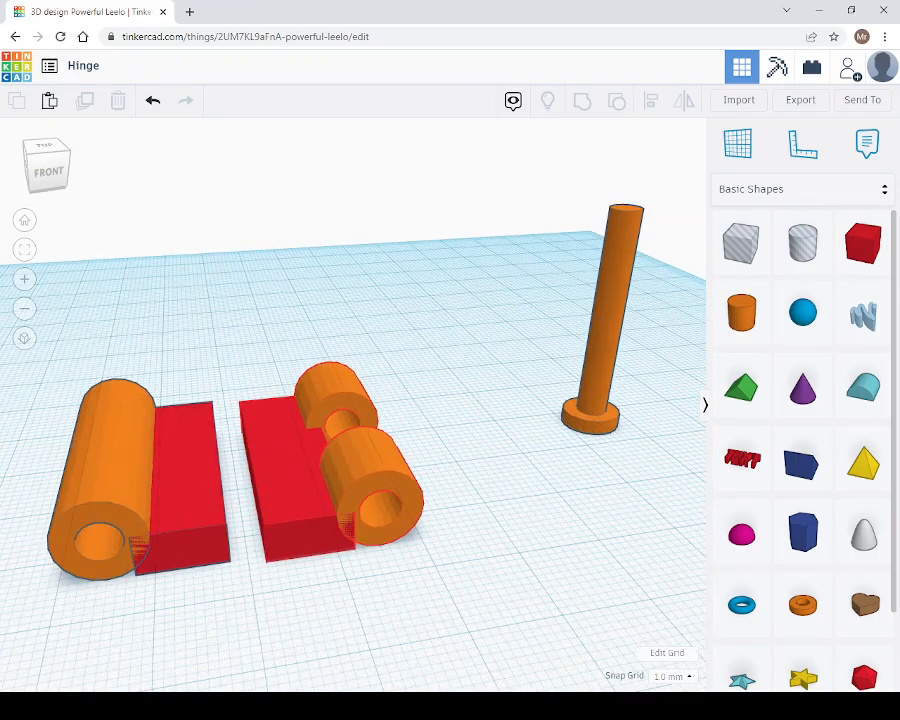
{"action": "left_click_drag", "start_coordinate": [237, 380], "coordinate": [447, 535]}
{"action": "key", "text": "ctrl+g"}
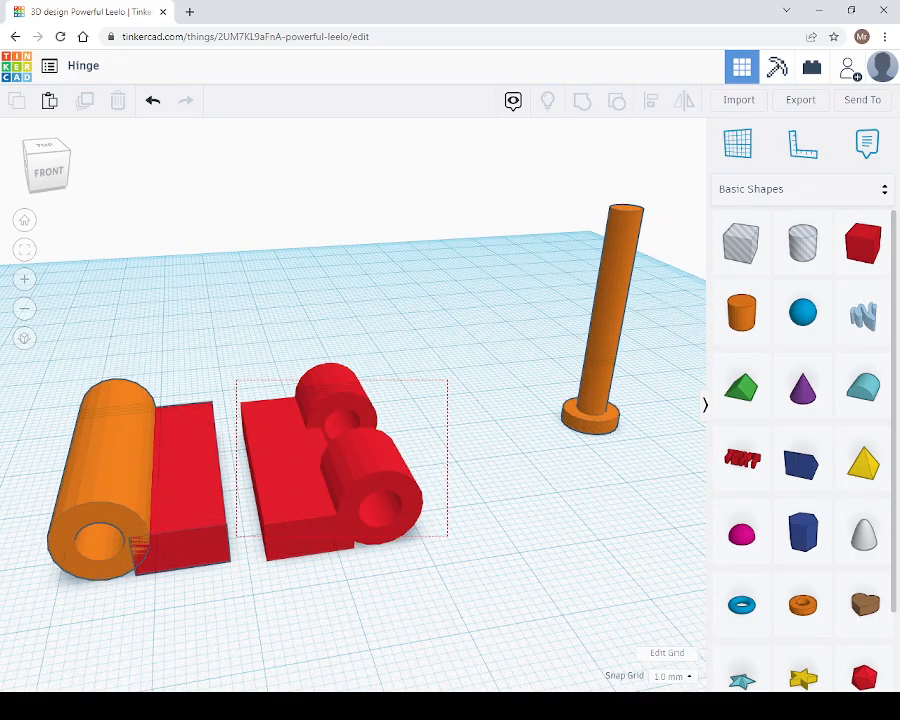
{"action": "left_click", "coordinate": [462, 560]}
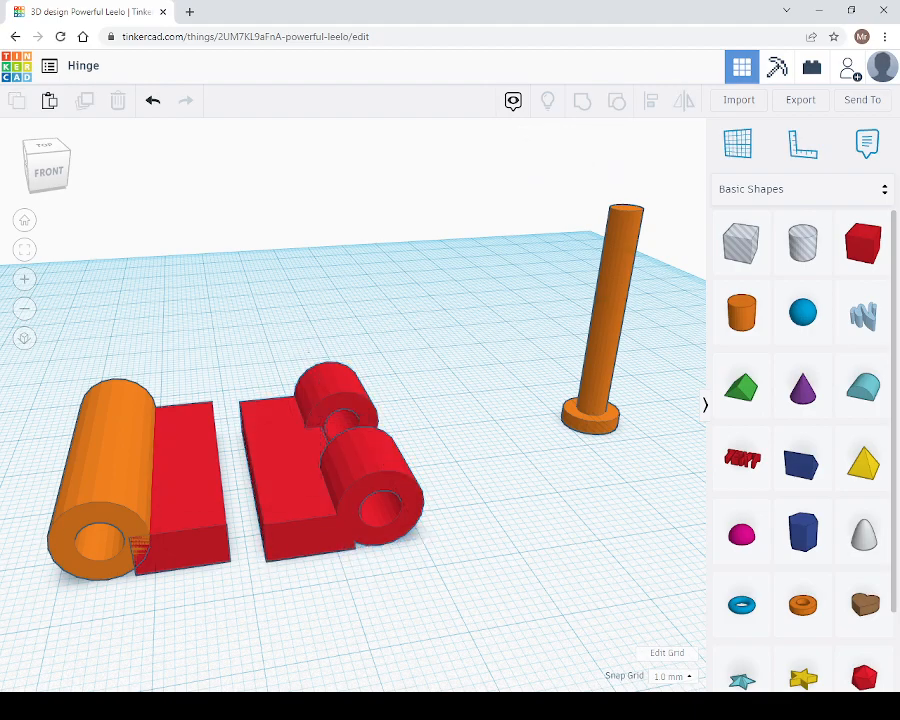
- Move the merged two-cylinder leaf toward the back right, clear of the leaf with the long cylinder
{"action": "left_click_drag", "start_coordinate": [300, 480], "coordinate": [407, 347]}
{"action": "right_click_drag", "start_coordinate": [400, 430], "coordinate": [650, 408]}
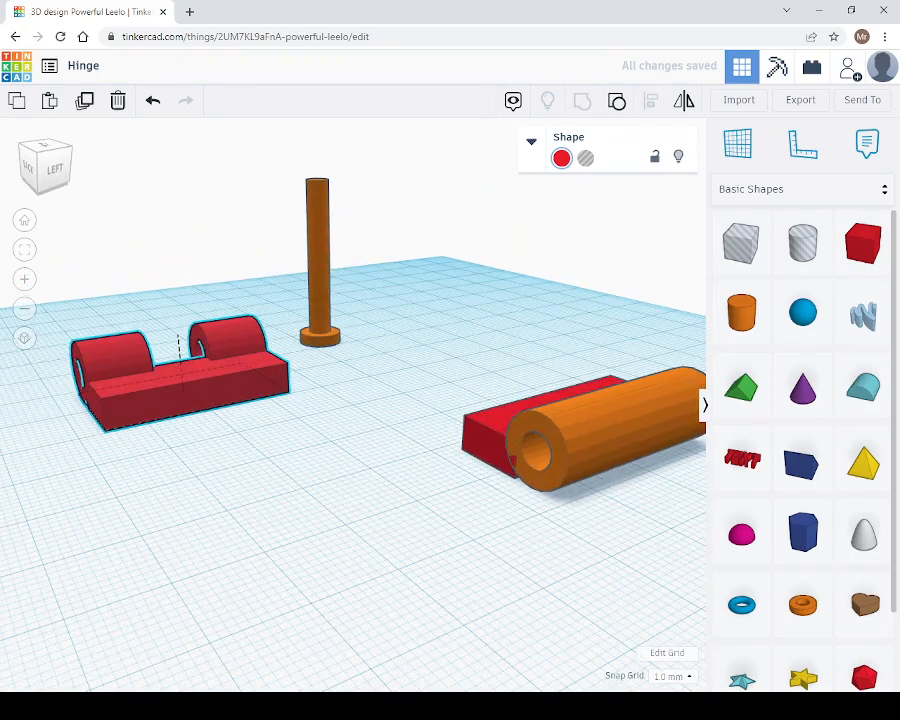
{"action": "scroll", "coordinate": [365, 385], "scroll_direction": "up", "scroll_amount": 2}
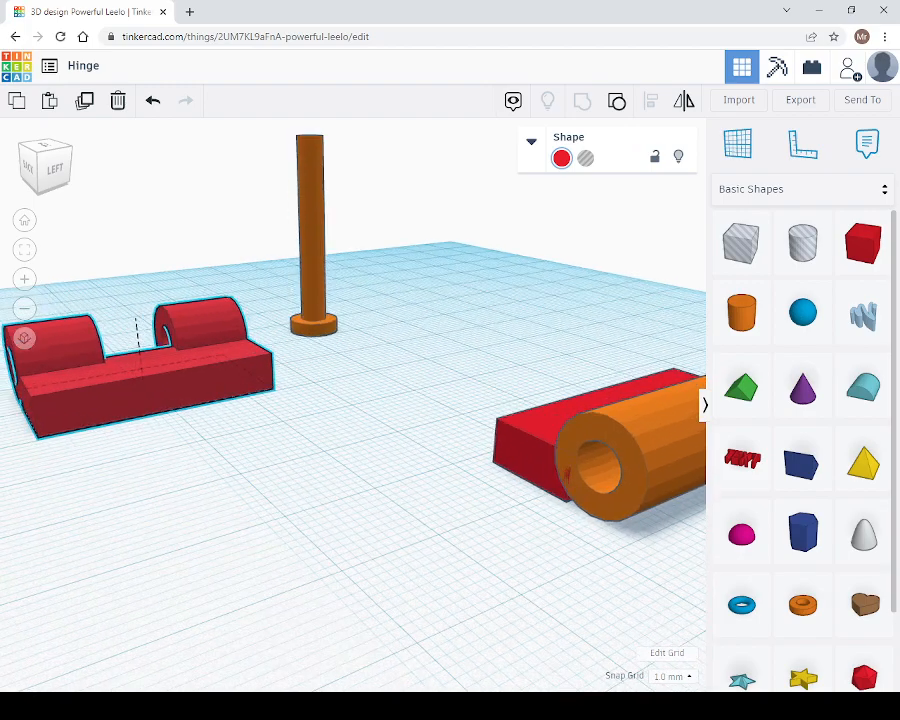
- Shorten the long orange hollow cylinder on the second leaf to a length of 11 mm
{"action": "middle_click_drag", "start_coordinate": [450, 400], "coordinate": [335, 414]}
{"action": "right_click_drag", "start_coordinate": [335, 414], "coordinate": [335, 448]}
{"action": "left_click", "coordinate": [540, 470]}
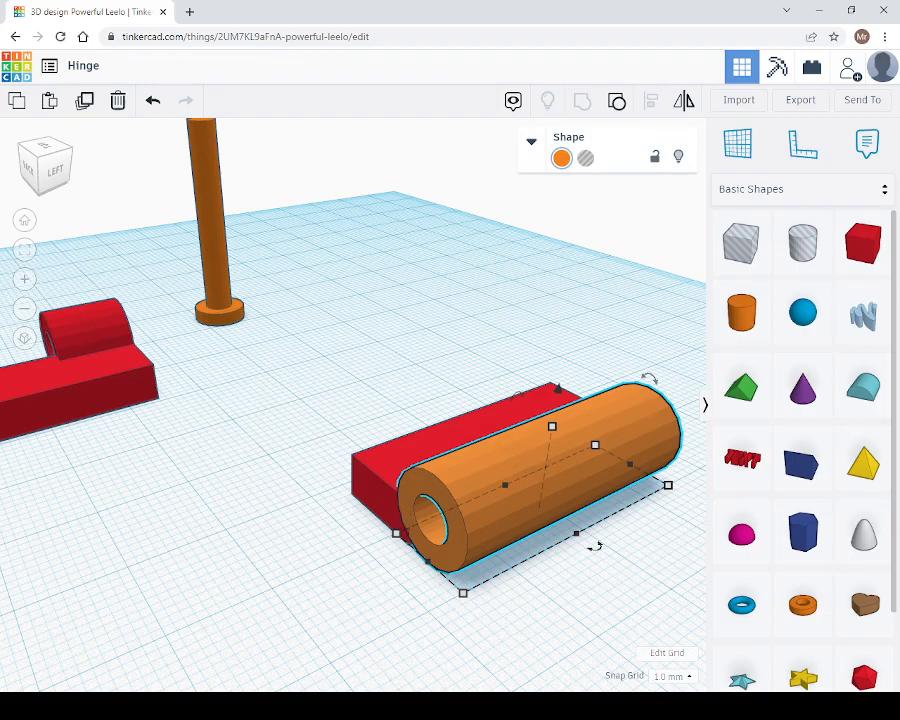
{"action": "left_click", "coordinate": [624, 566]}
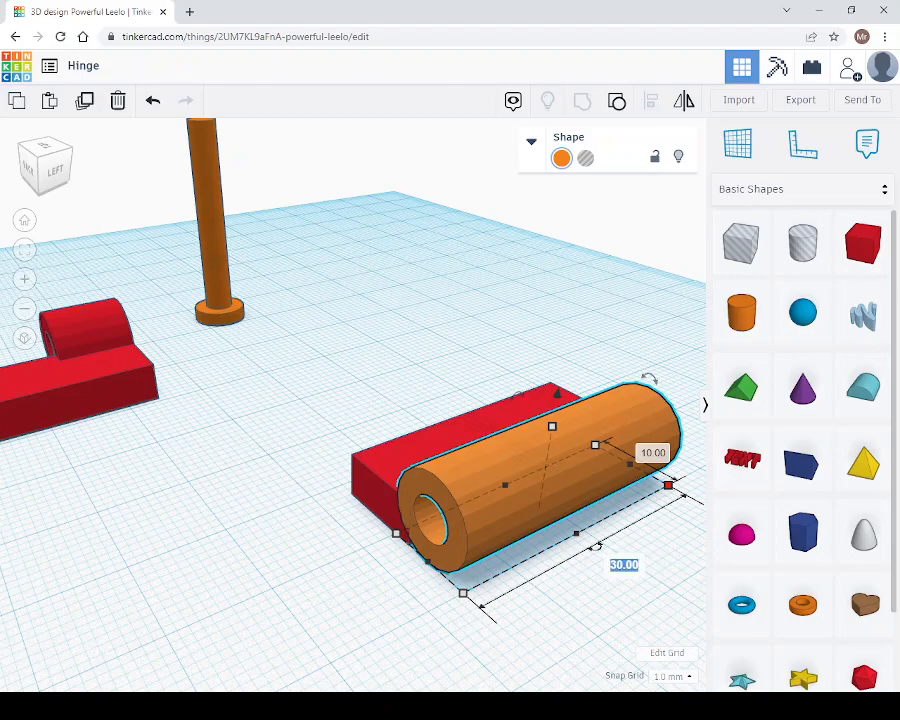
{"action": "type", "text": "11"}
{"action": "key", "text": "Return"}
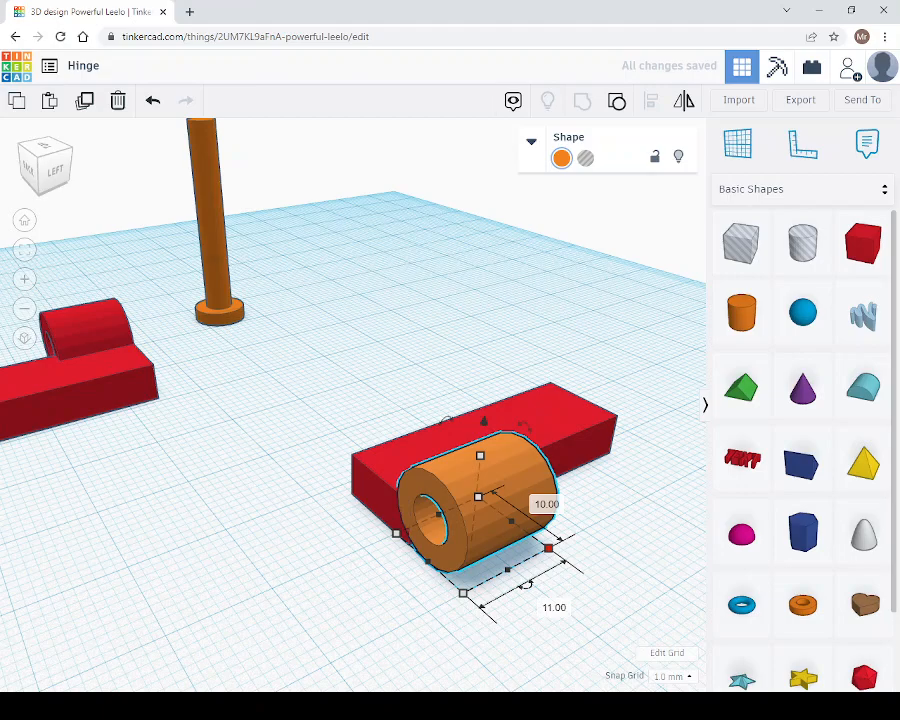
- Set the shortened hollow cylinder's width and height to 11 mm each
{"action": "left_click", "coordinate": [379, 585]}
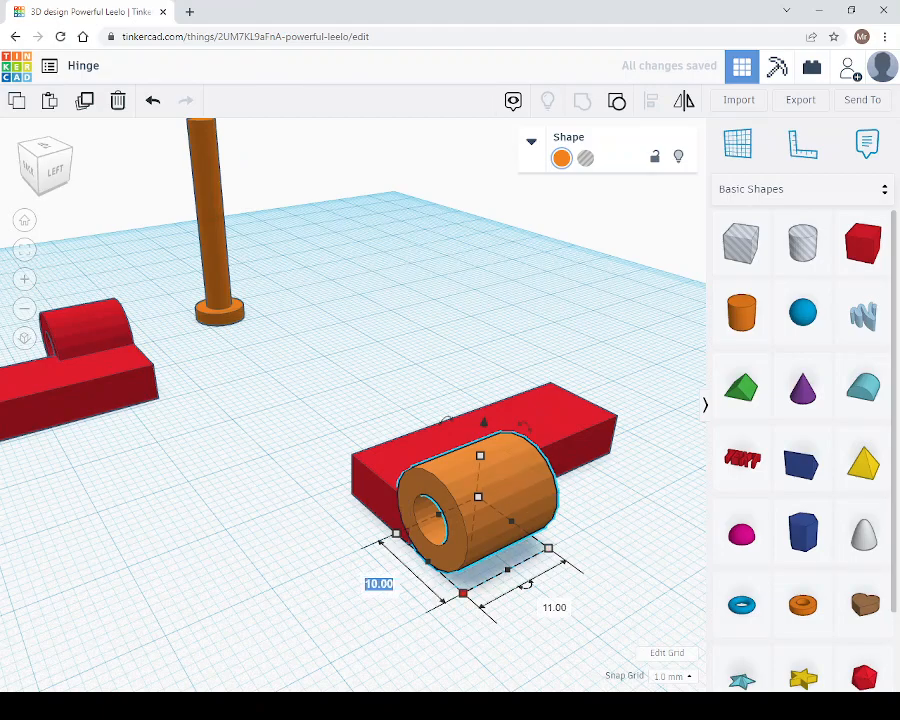
{"action": "type", "text": "11"}
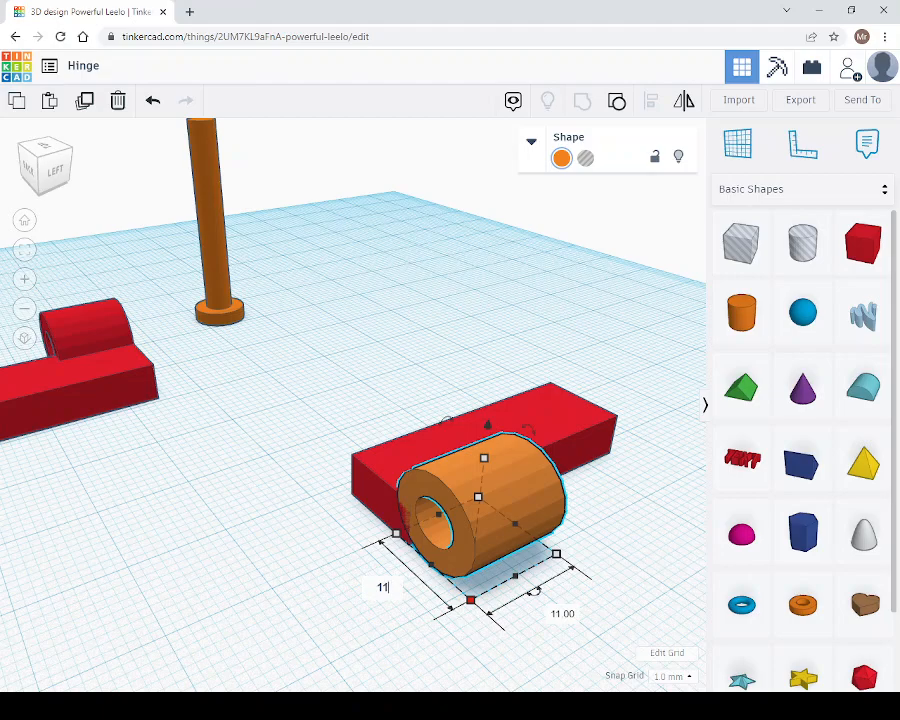
{"action": "key", "text": "Return"}
{"action": "mouse_move", "coordinate": [484, 458]}
{"action": "left_click", "coordinate": [540, 502]}
{"action": "type", "text": "11"}
{"action": "key", "text": "Return"}
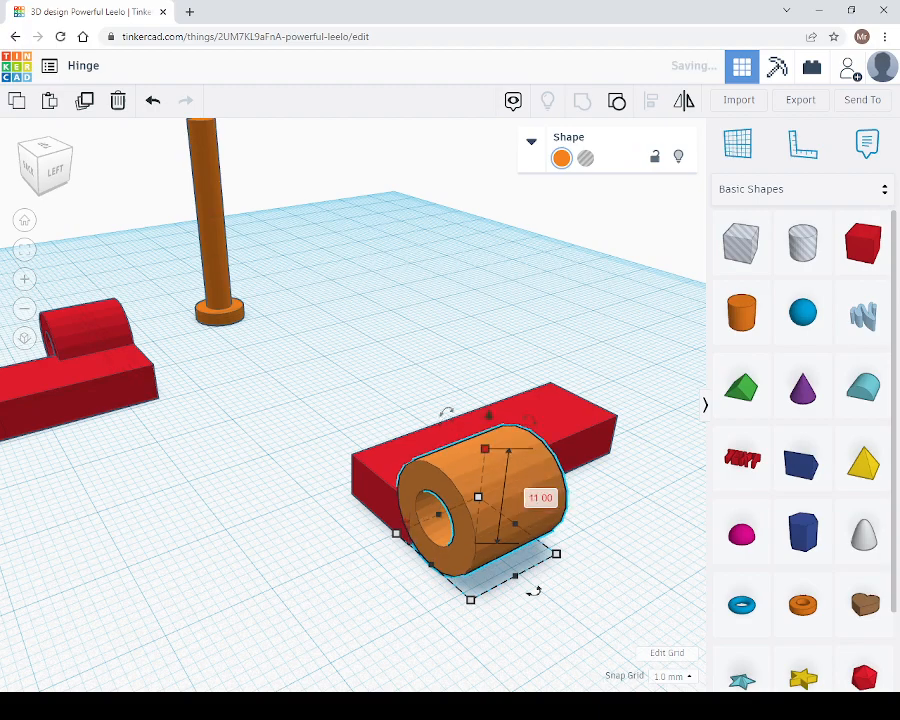
- Turn the enlarged hollow cylinder at the end of the red box into a hole shape
{"action": "right_click_drag", "start_coordinate": [540, 502], "coordinate": [645, 486]}
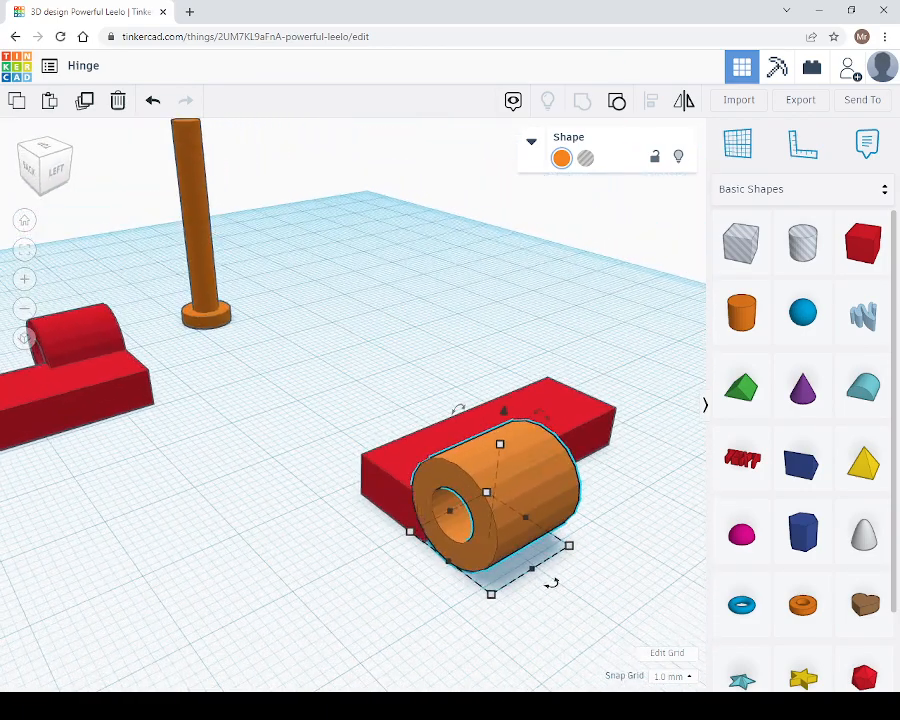
{"action": "key", "text": "h"}
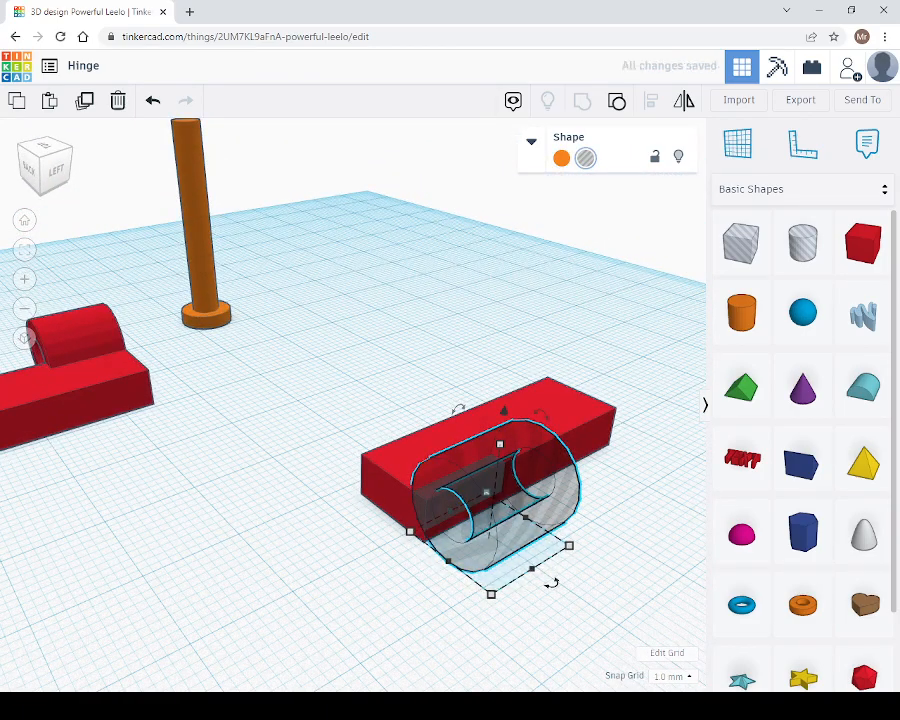
{"action": "left_click", "coordinate": [532, 142]}
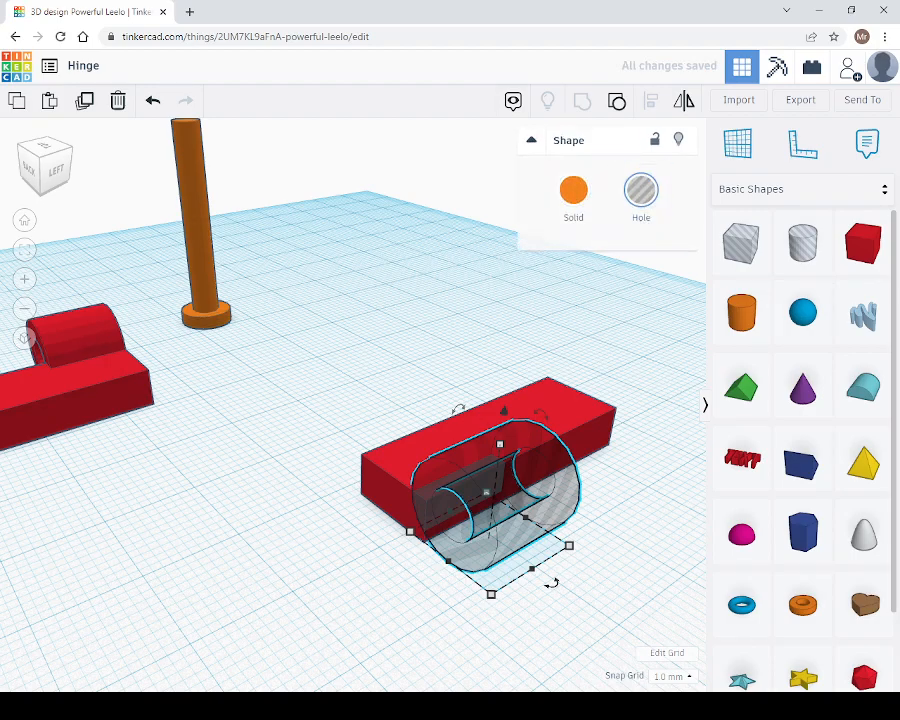
{"action": "left_click", "coordinate": [532, 141]}
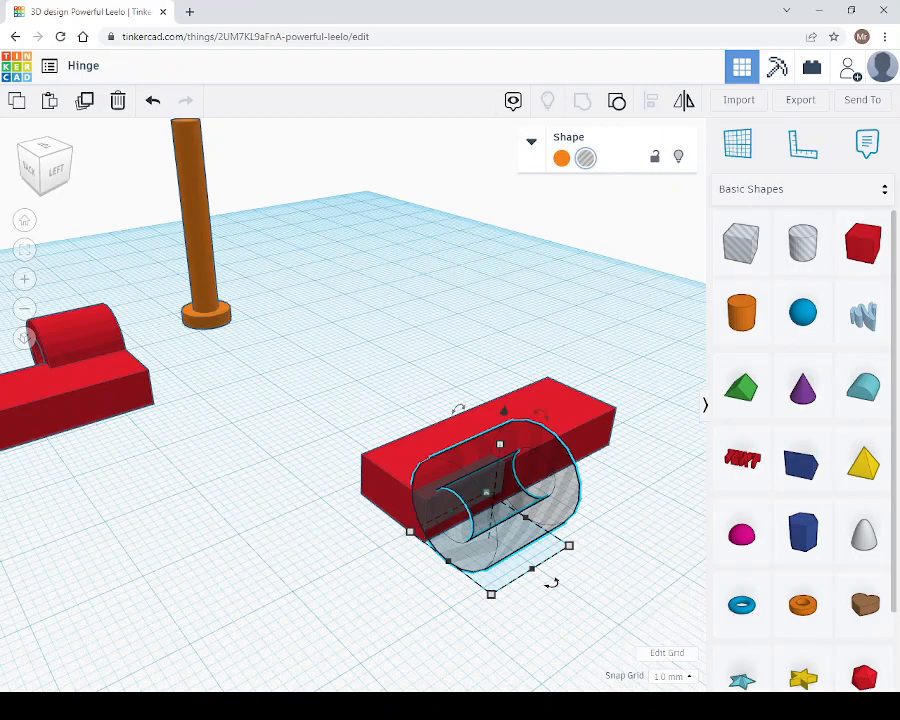
- Duplicate the hole cylinder, move the copy 18 mm along the red box, and nudge it slightly further toward the opposite end
{"action": "right_click_drag", "start_coordinate": [507, 555], "coordinate": [441, 560]}
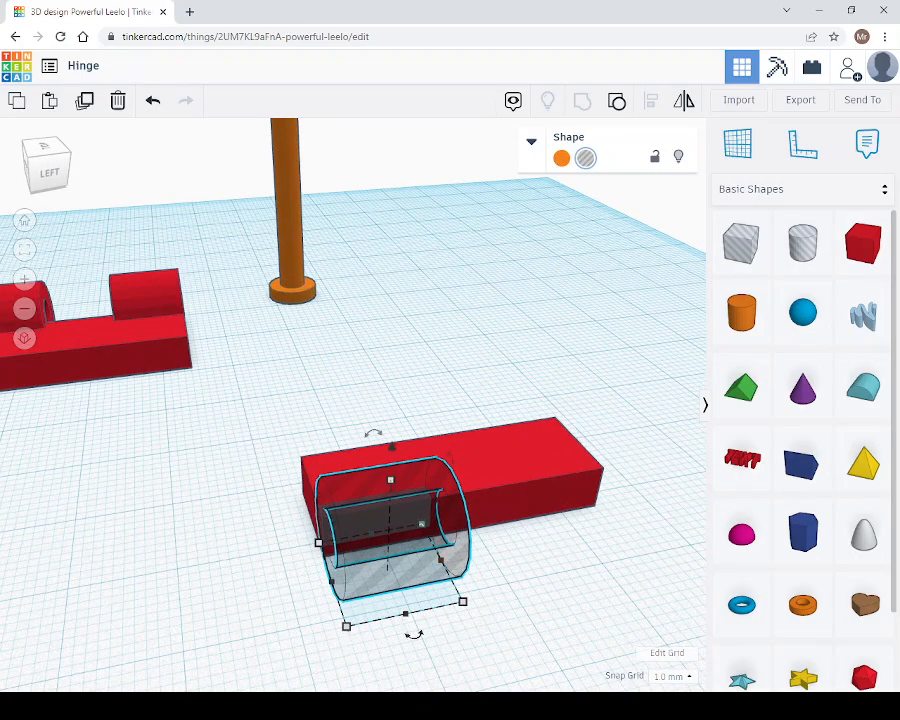
{"action": "left_click", "coordinate": [85, 101]}
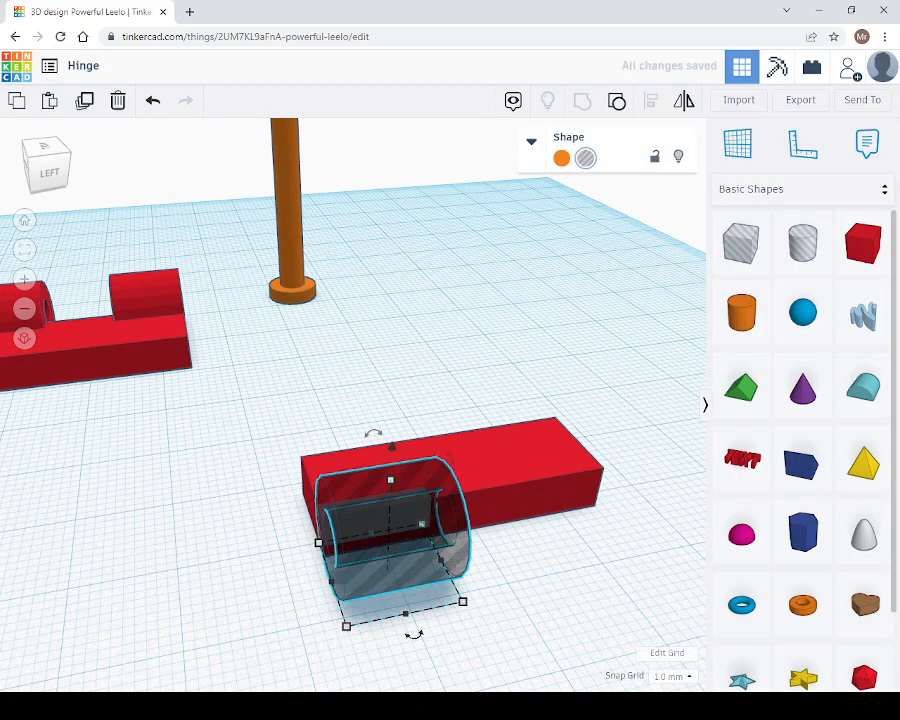
{"action": "right_click_drag", "start_coordinate": [500, 560], "coordinate": [408, 546]}
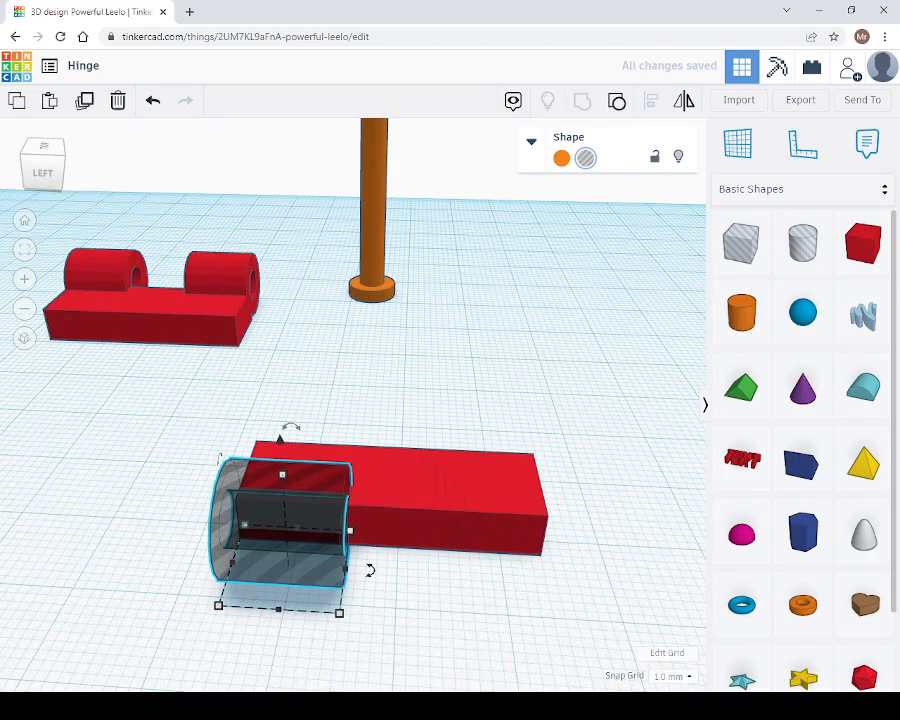
{"action": "left_click_drag", "start_coordinate": [290, 525], "coordinate": [494, 528]}
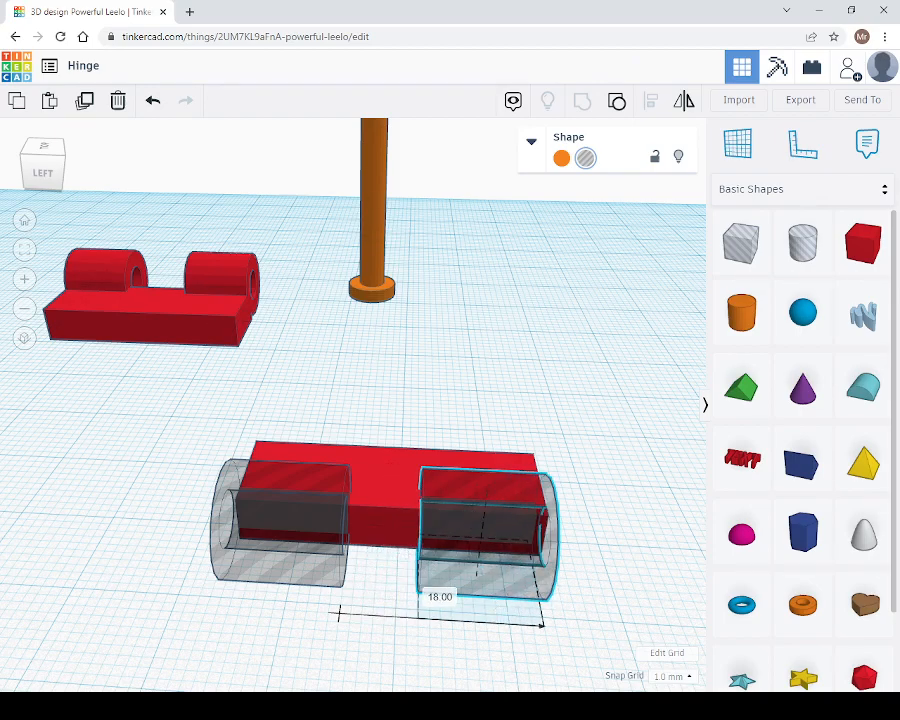
{"action": "right_click_drag", "start_coordinate": [494, 528], "coordinate": [440, 542]}
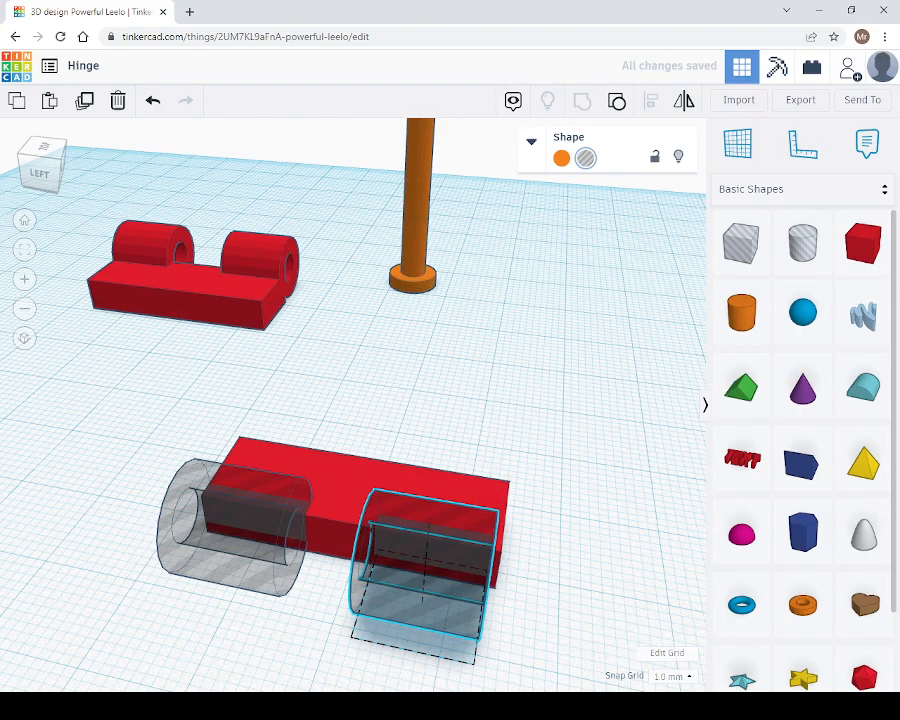
{"action": "left_click_drag", "start_coordinate": [440, 542], "coordinate": [452, 544]}
{"action": "right_click_drag", "start_coordinate": [452, 544], "coordinate": [612, 592]}
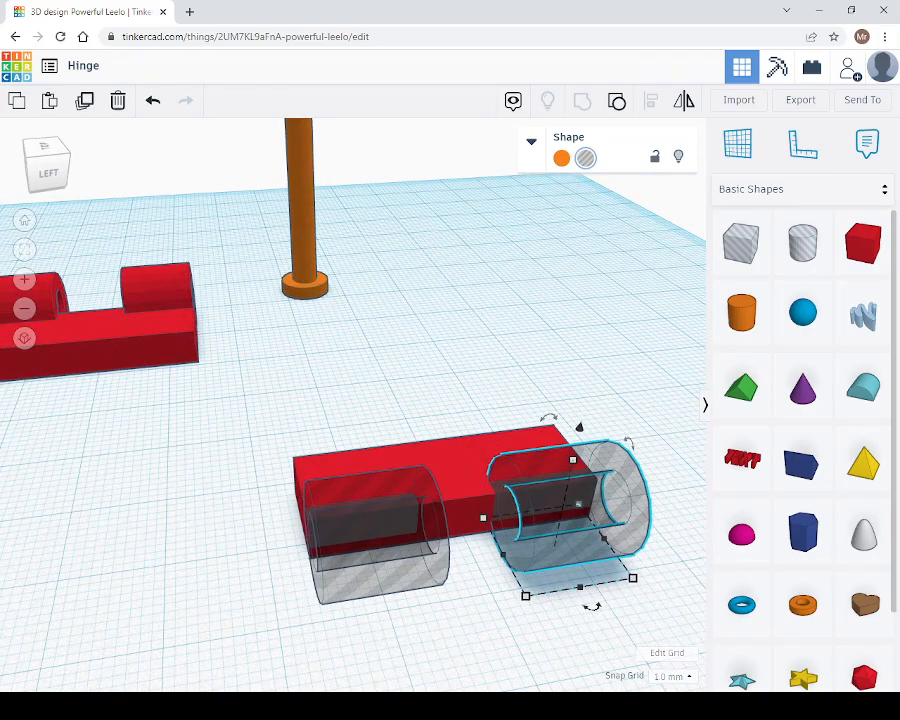
- Duplicate the second hole cylinder, repeating the same offset beyond the end of the red box
{"action": "mouse_move", "coordinate": [578, 504]}
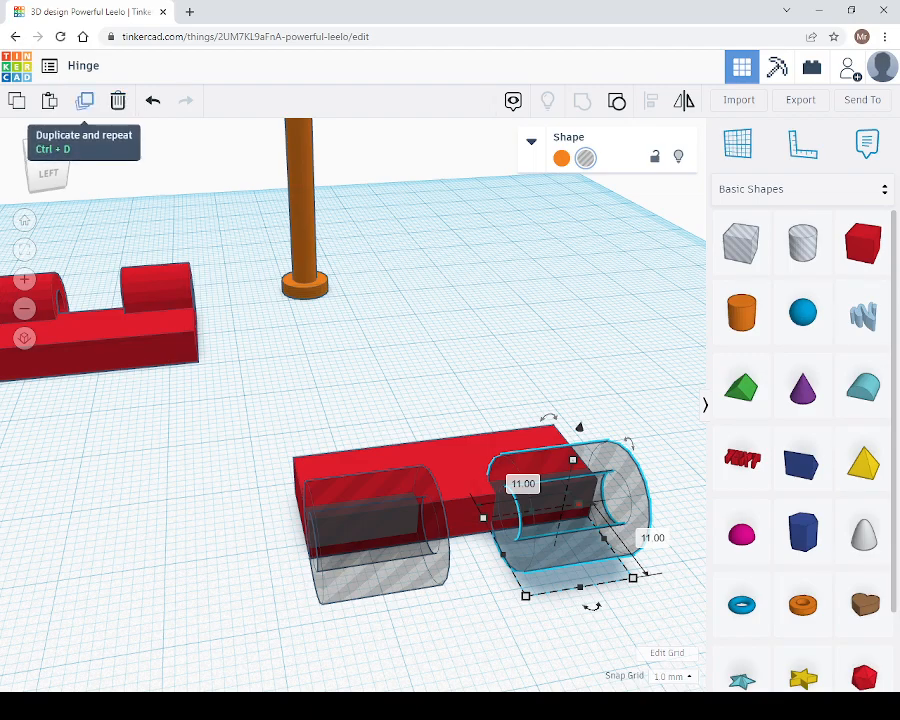
{"action": "left_click", "coordinate": [84, 100]}
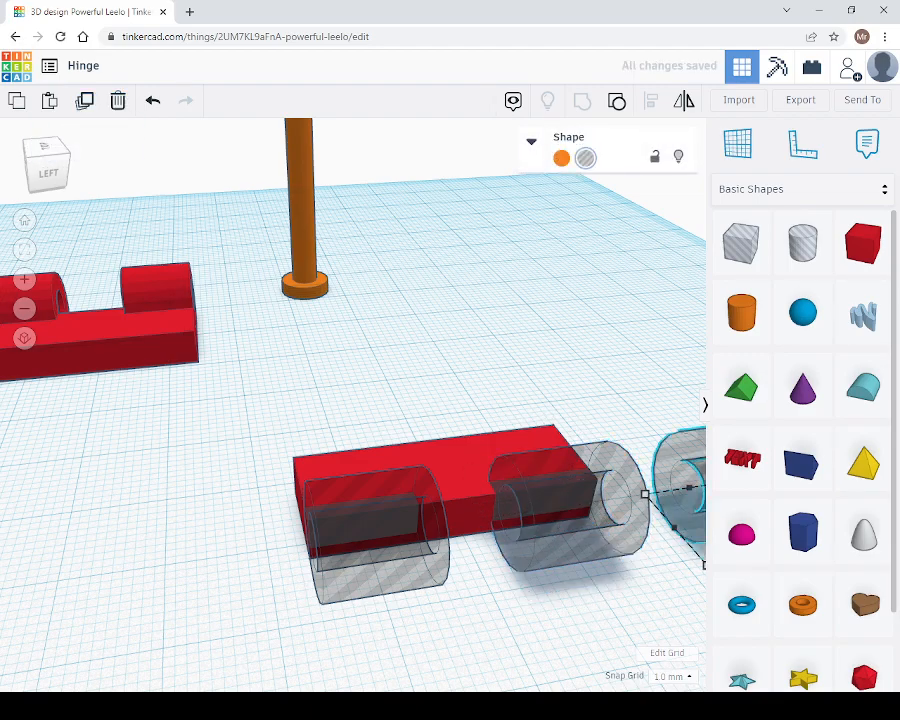
{"action": "right_click_drag", "start_coordinate": [450, 350], "coordinate": [430, 385]}
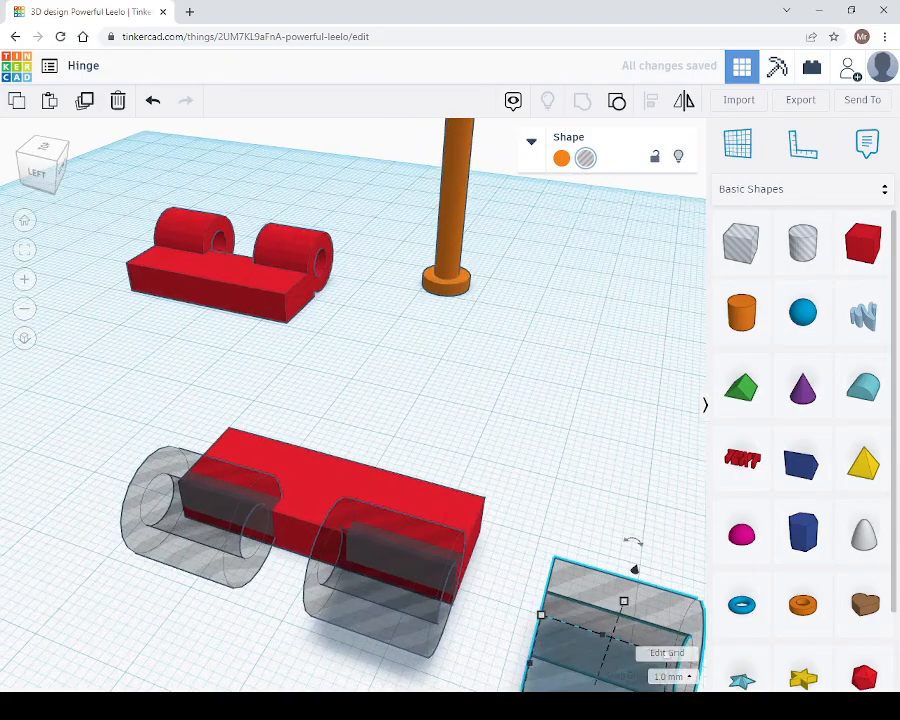